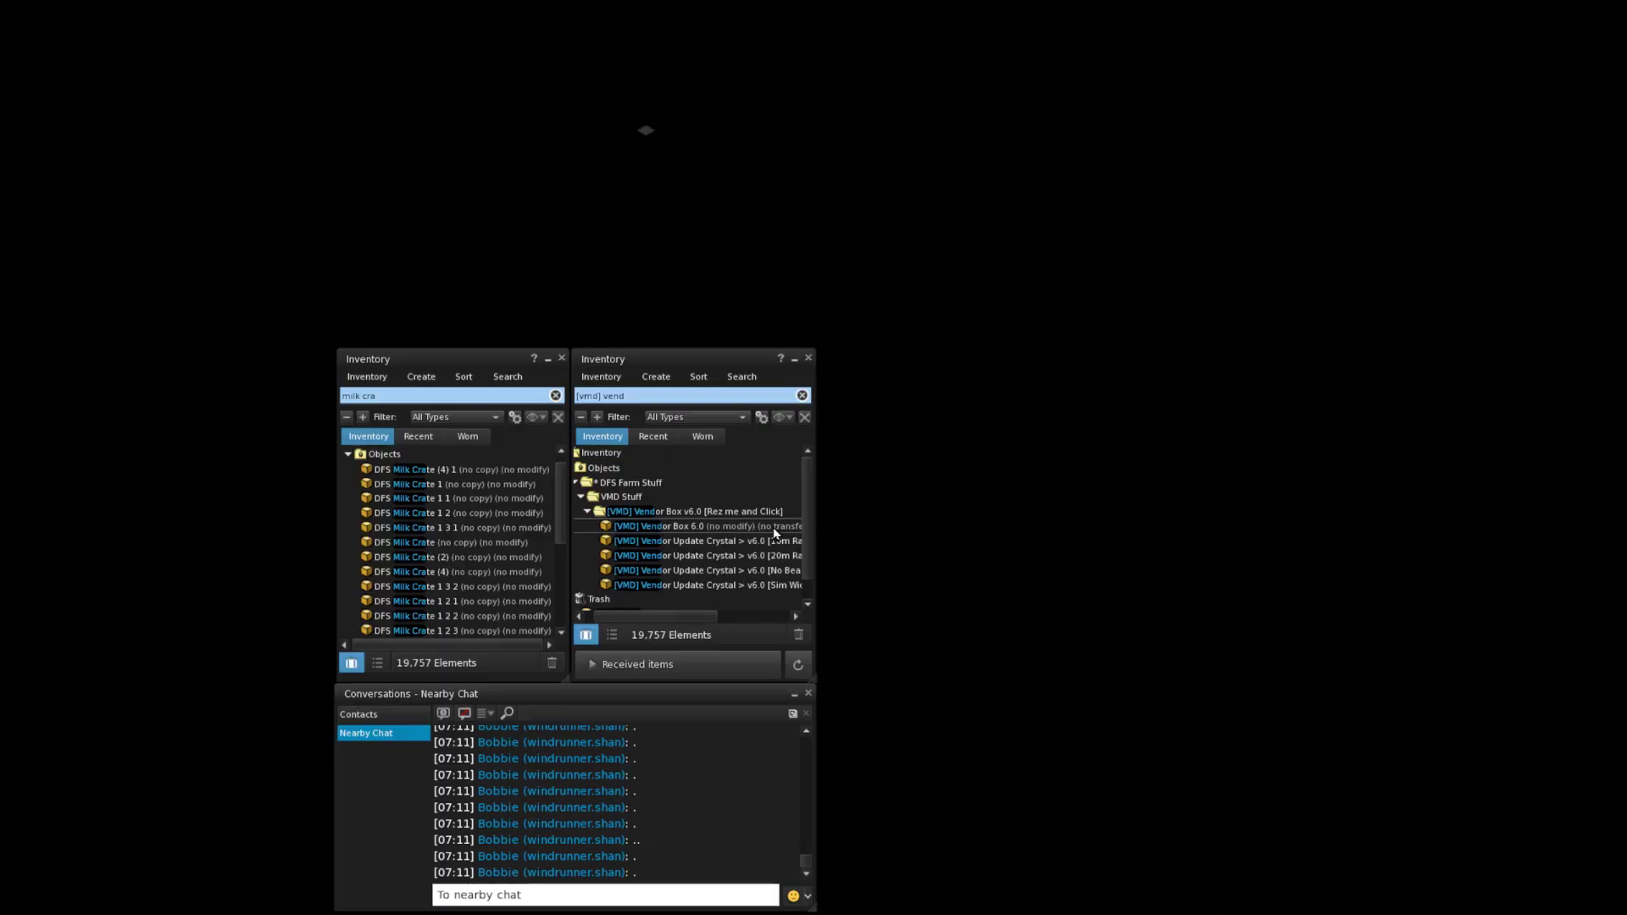
Rez the [VMD] Vendor Box 6.0 from the inventory in-world and allow both of its Linden Dollar access requests
click(661, 527)
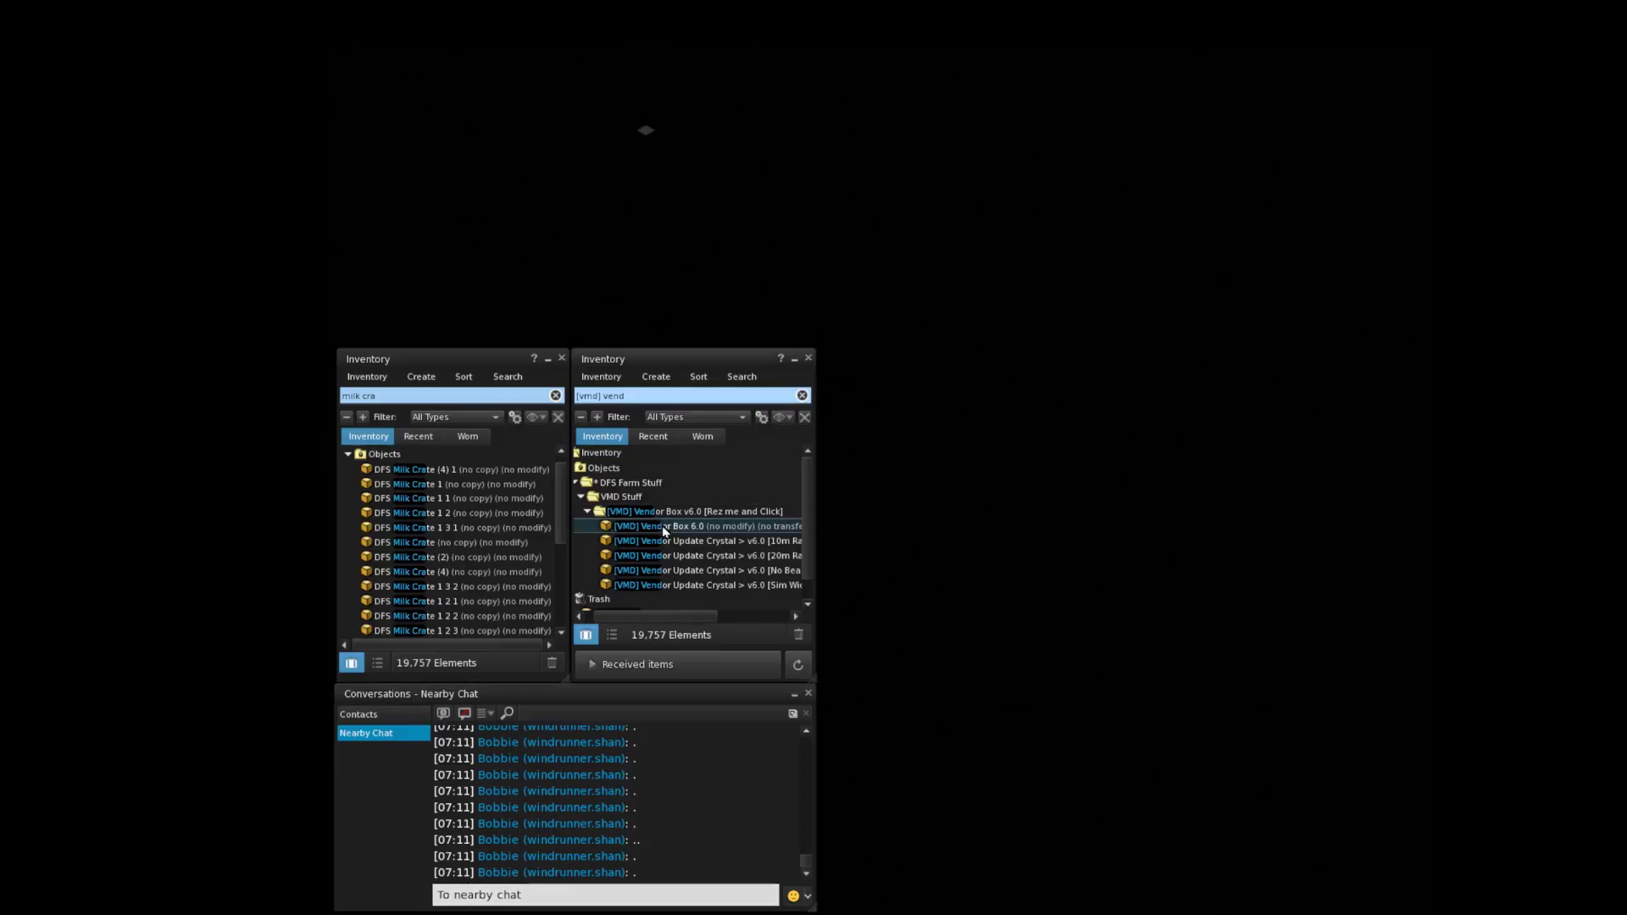
drag(1103, 574, 1082, 569)
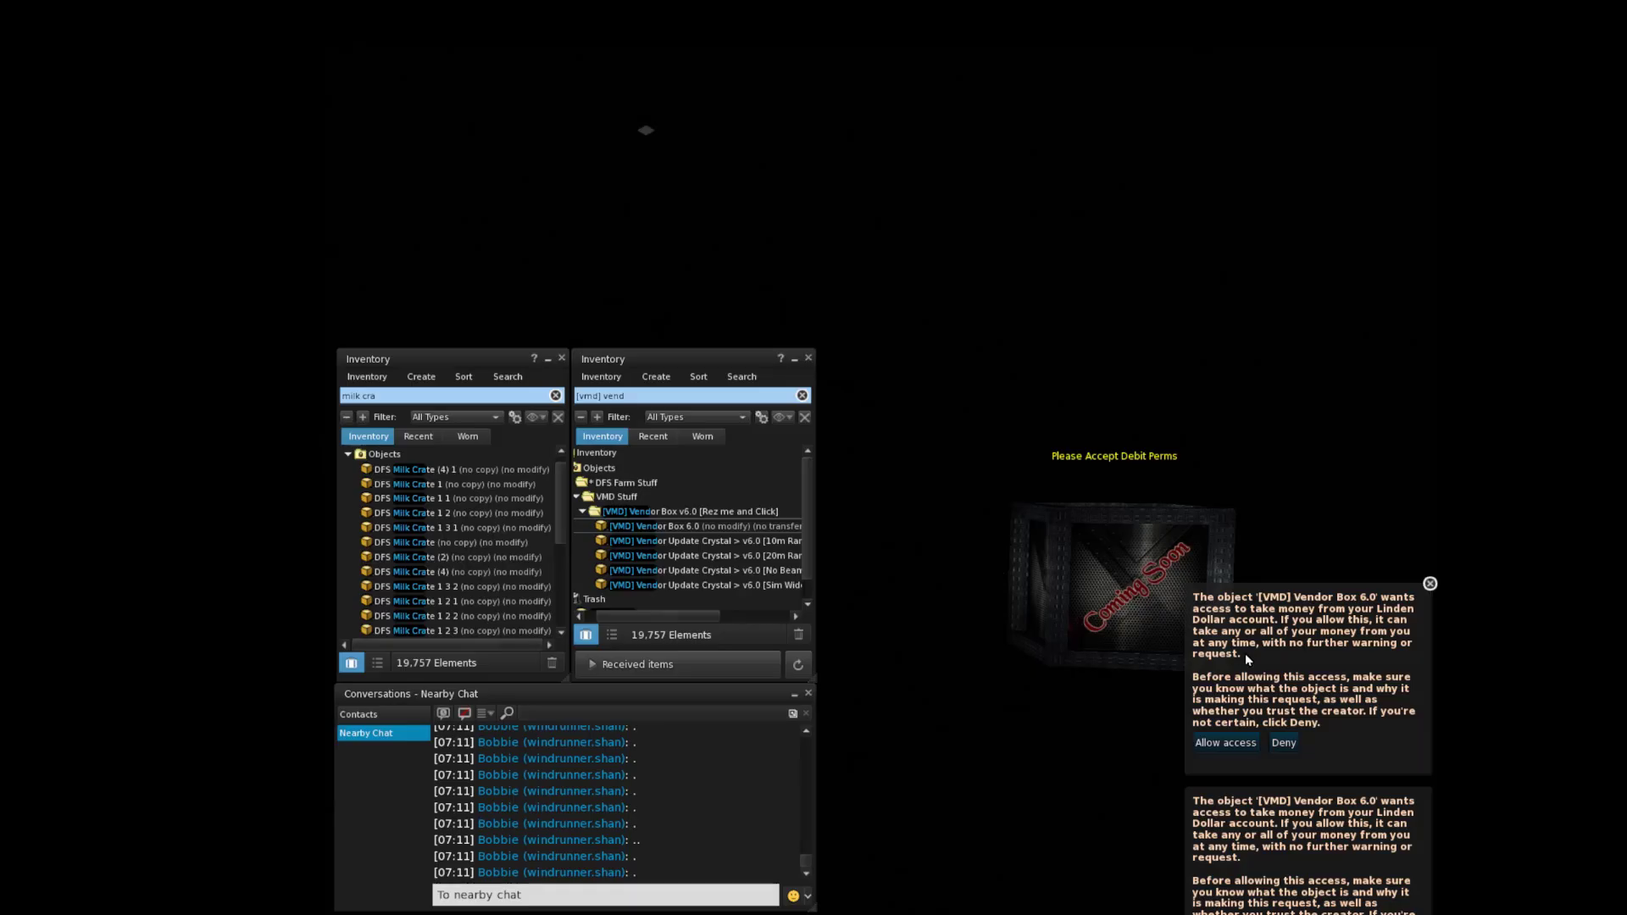
click(1226, 743)
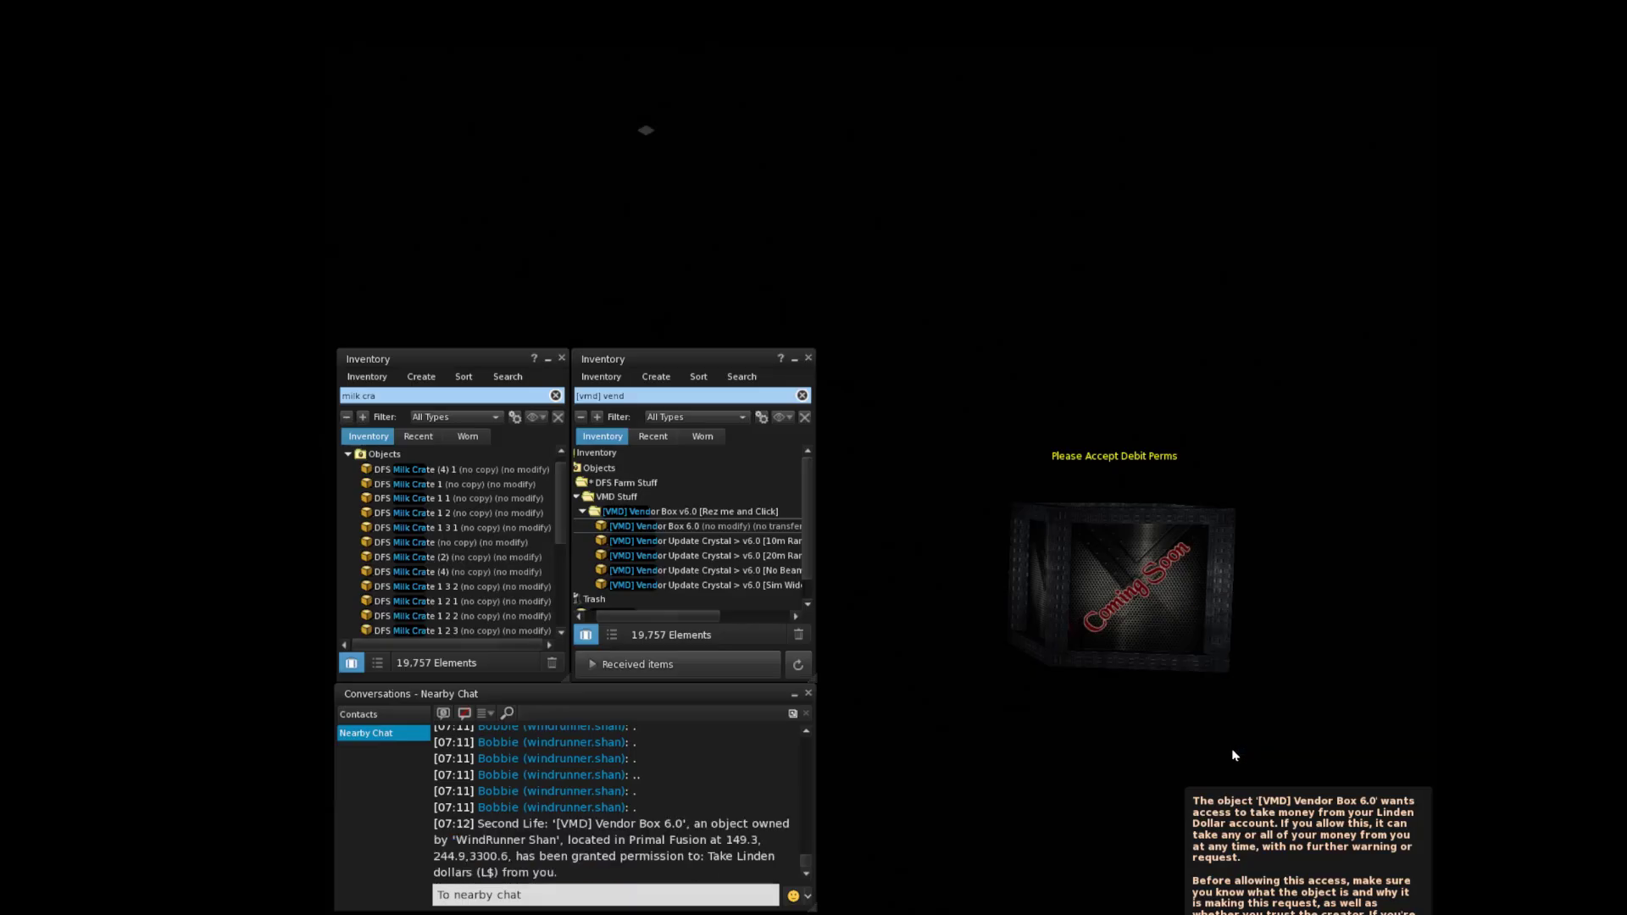
click(1226, 913)
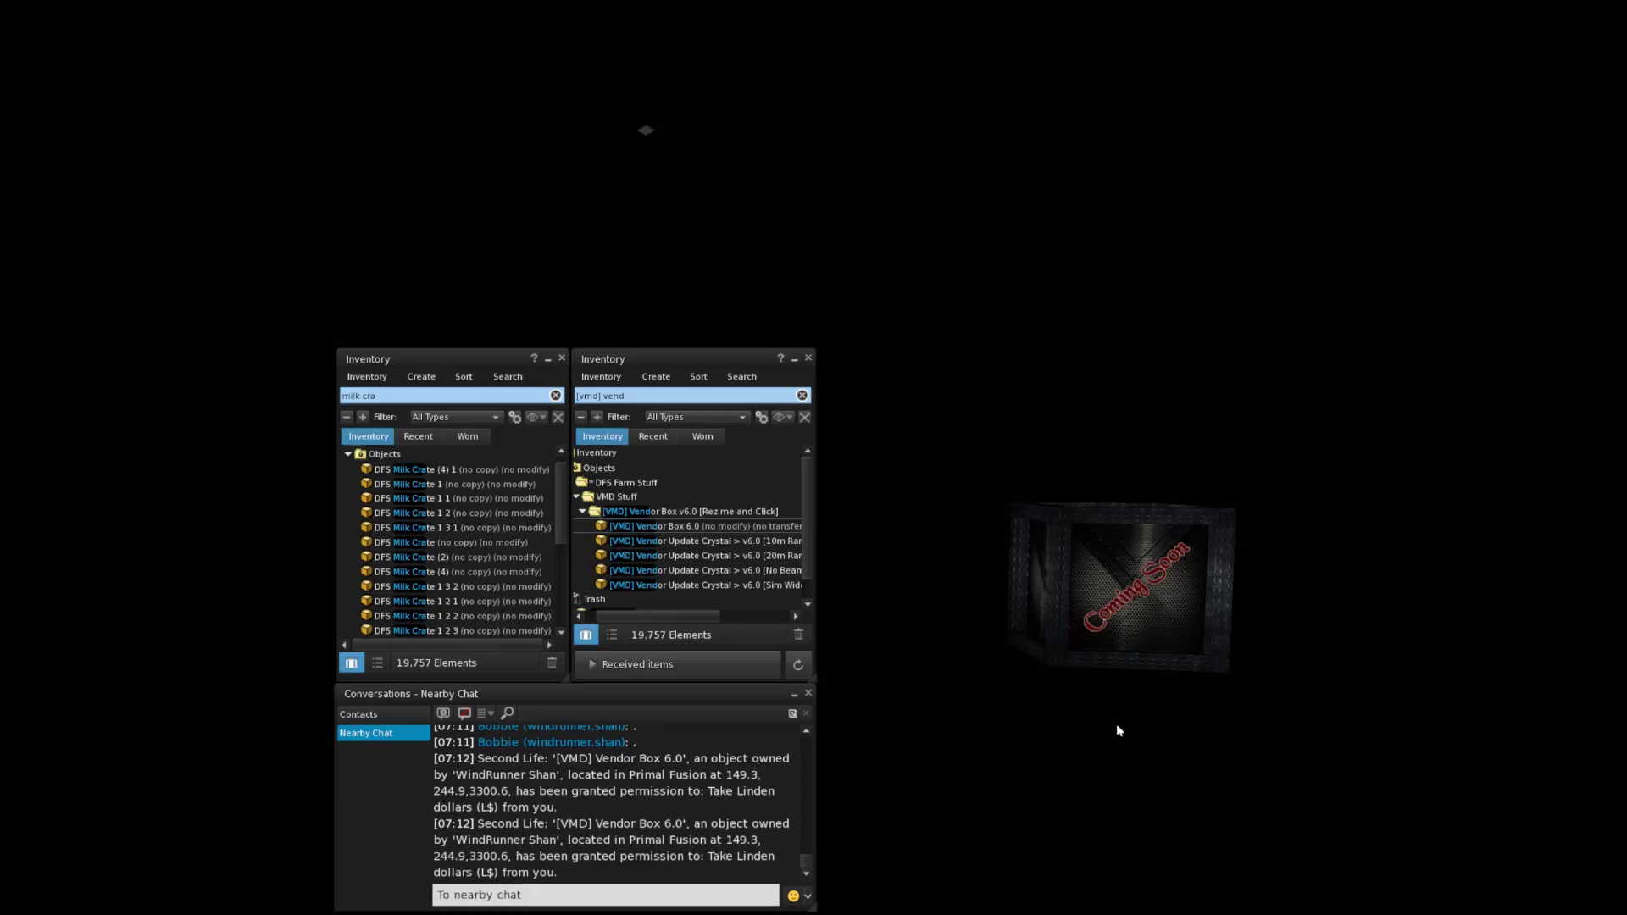
Load the five consecutive inventory items from DFS Milk Crate 1 2 through DFS Milk Crate (4) into the vendor box
click(444, 516)
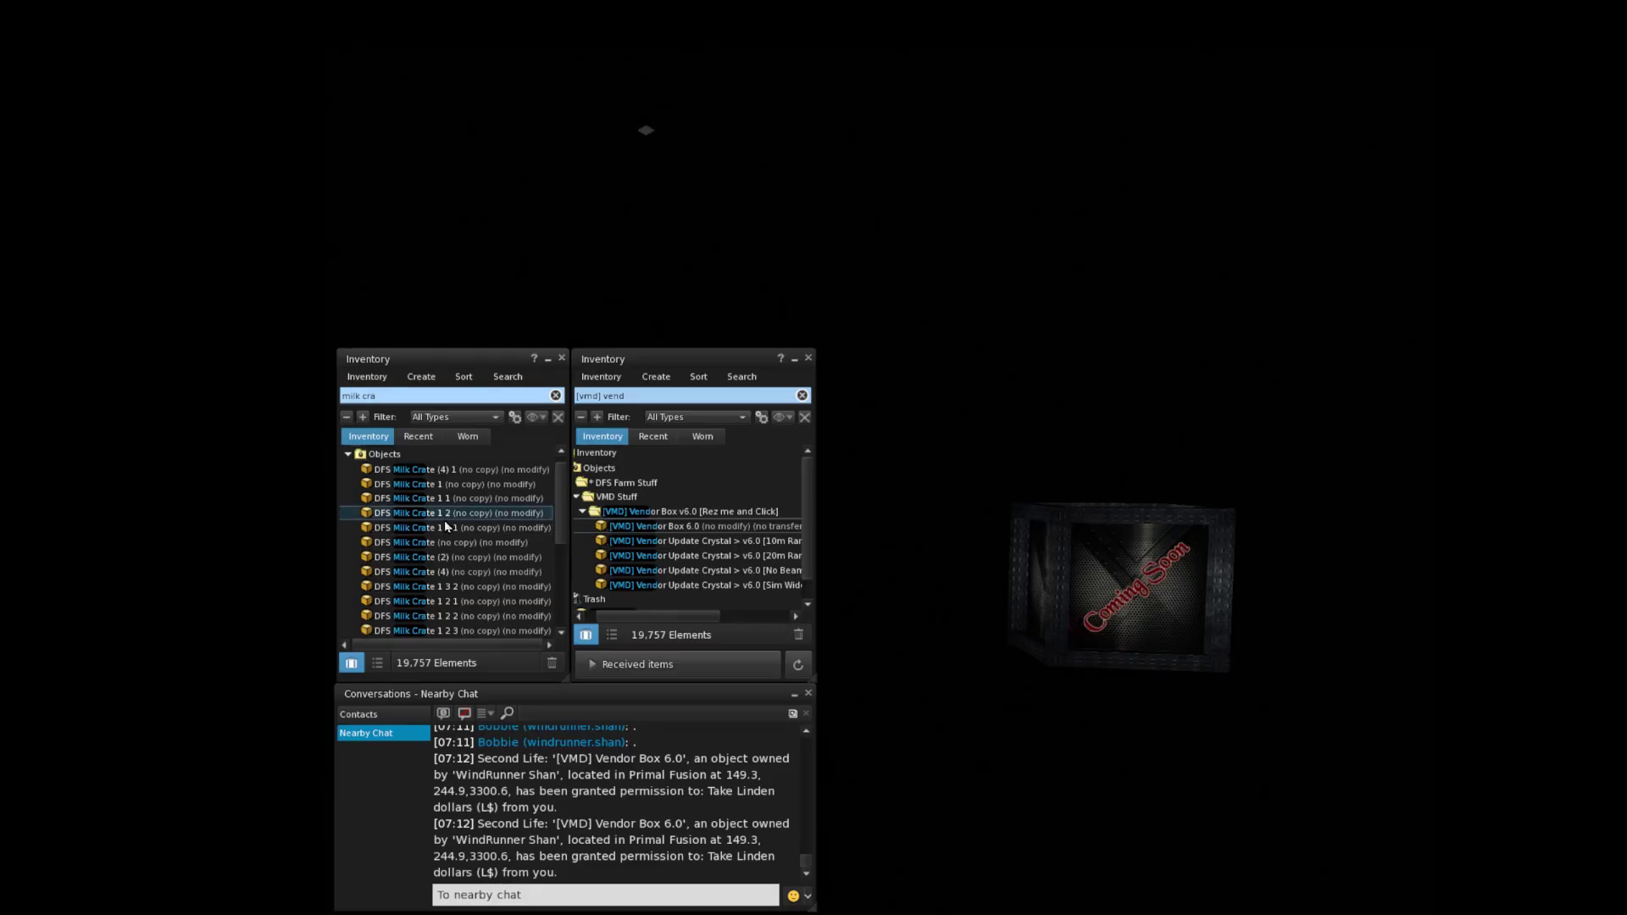
shift+click(472, 573)
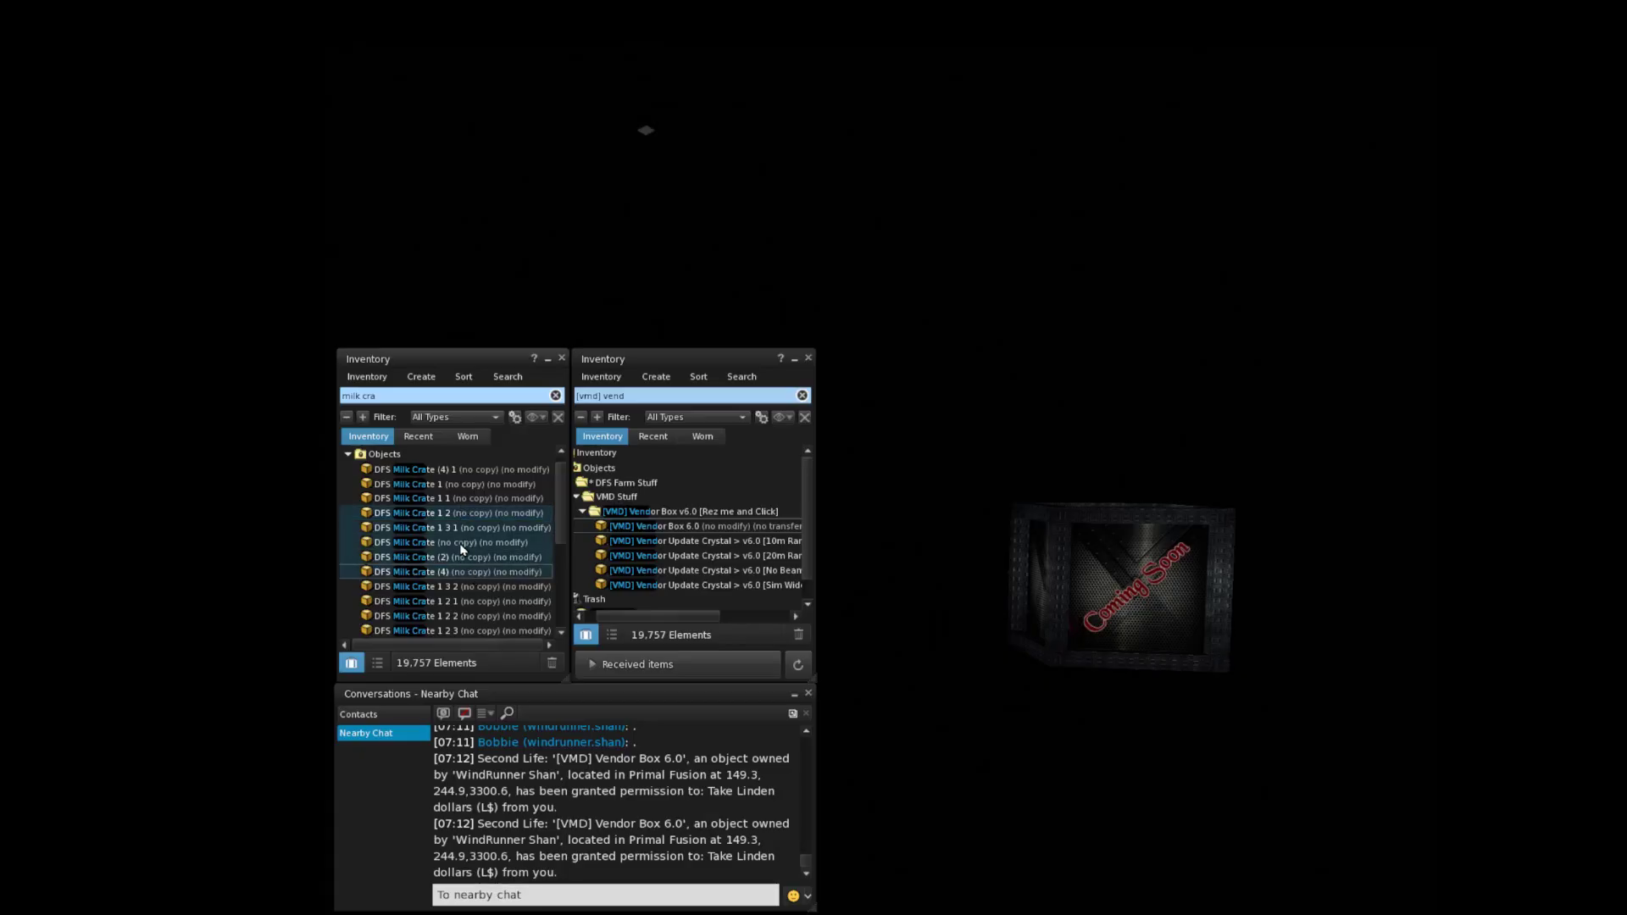
drag(461, 549, 1124, 584)
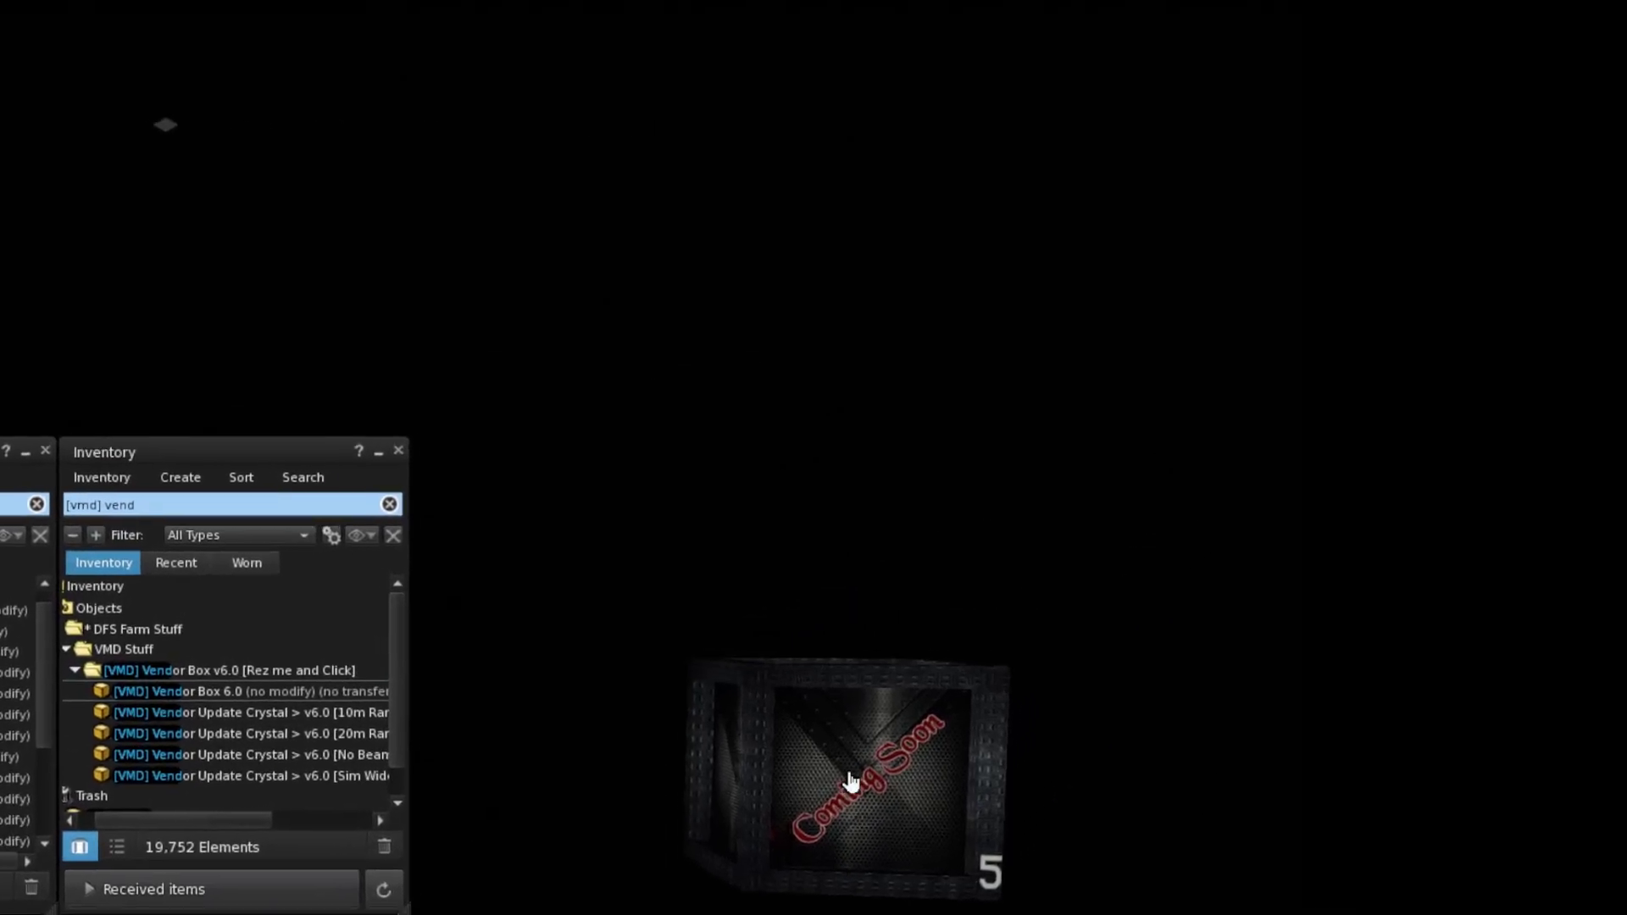
Set the vendor box's price per unit to 2
click(851, 781)
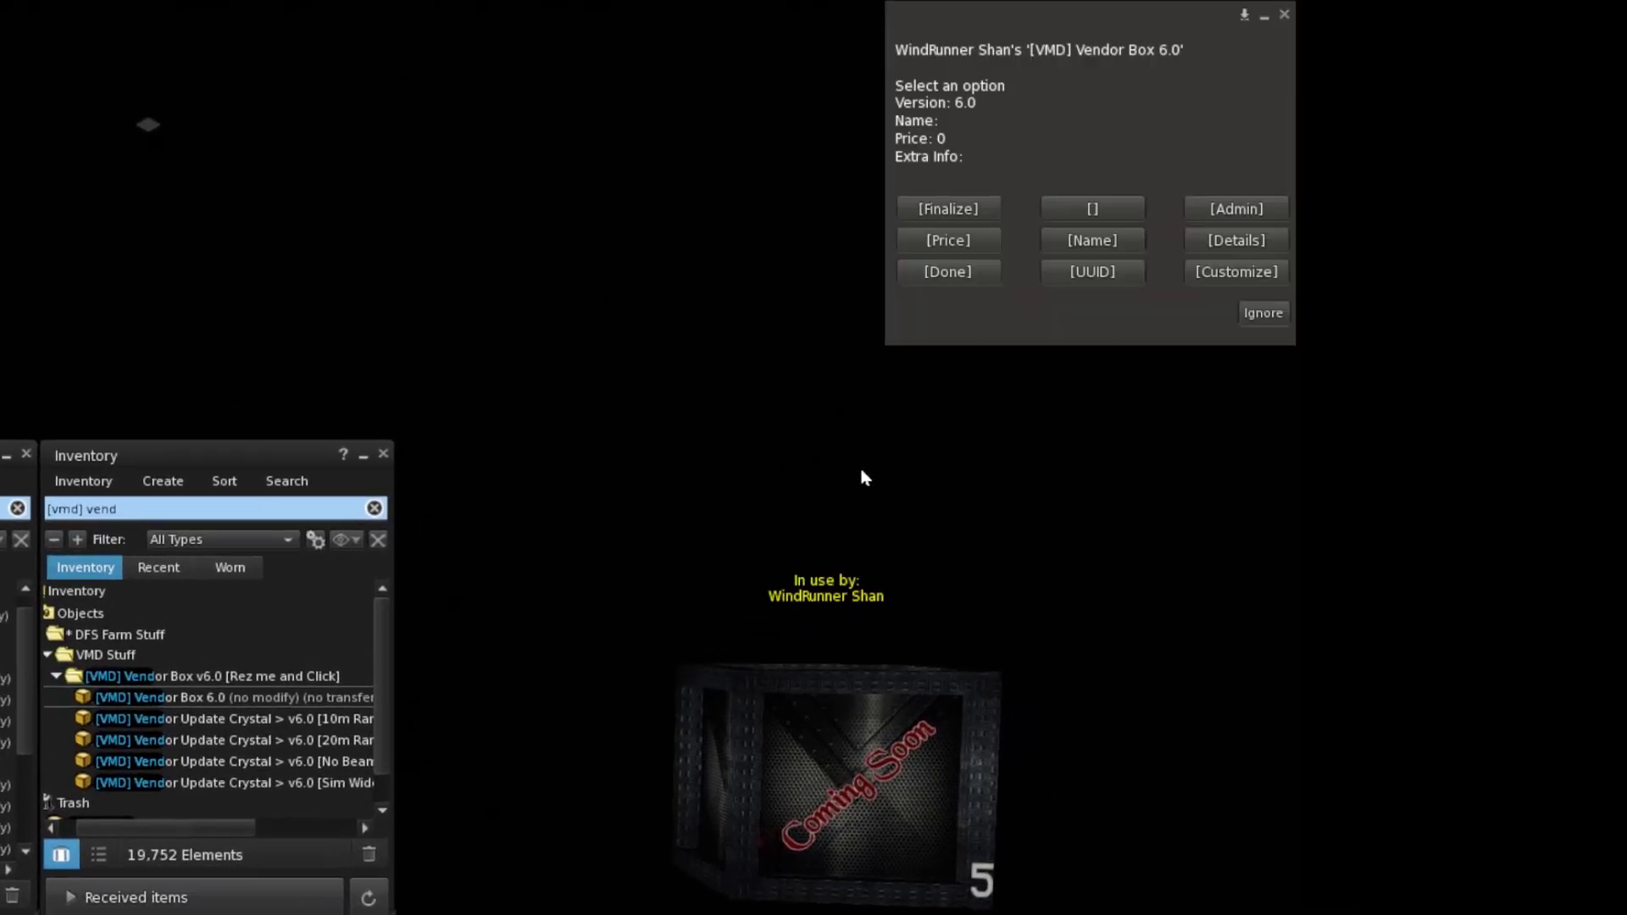
click(950, 242)
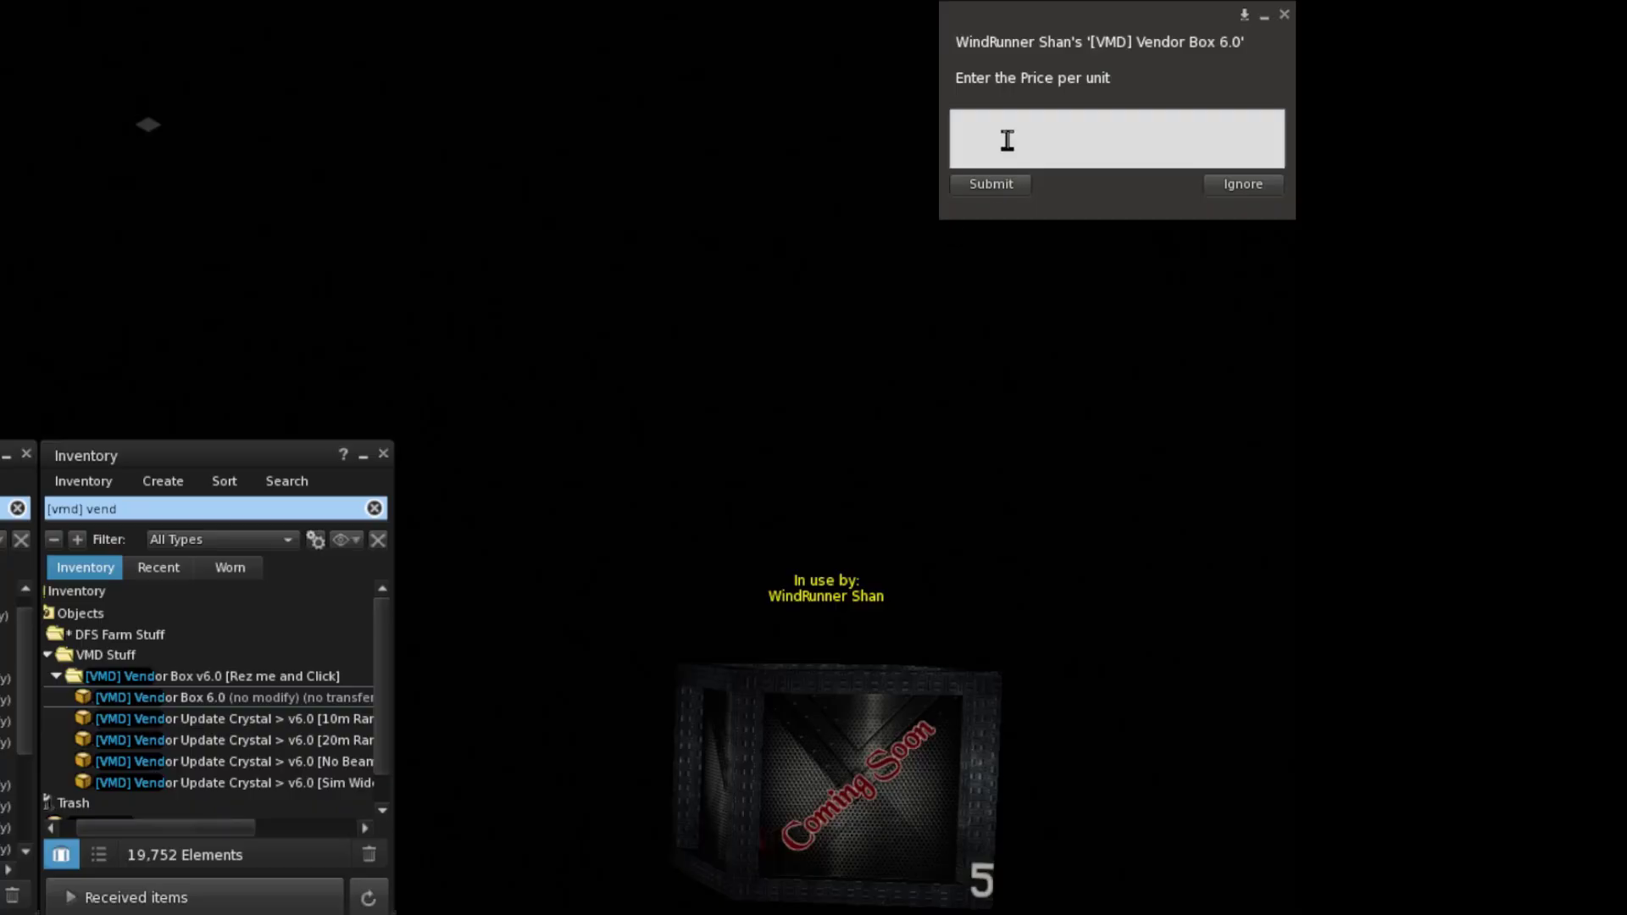
text(2)
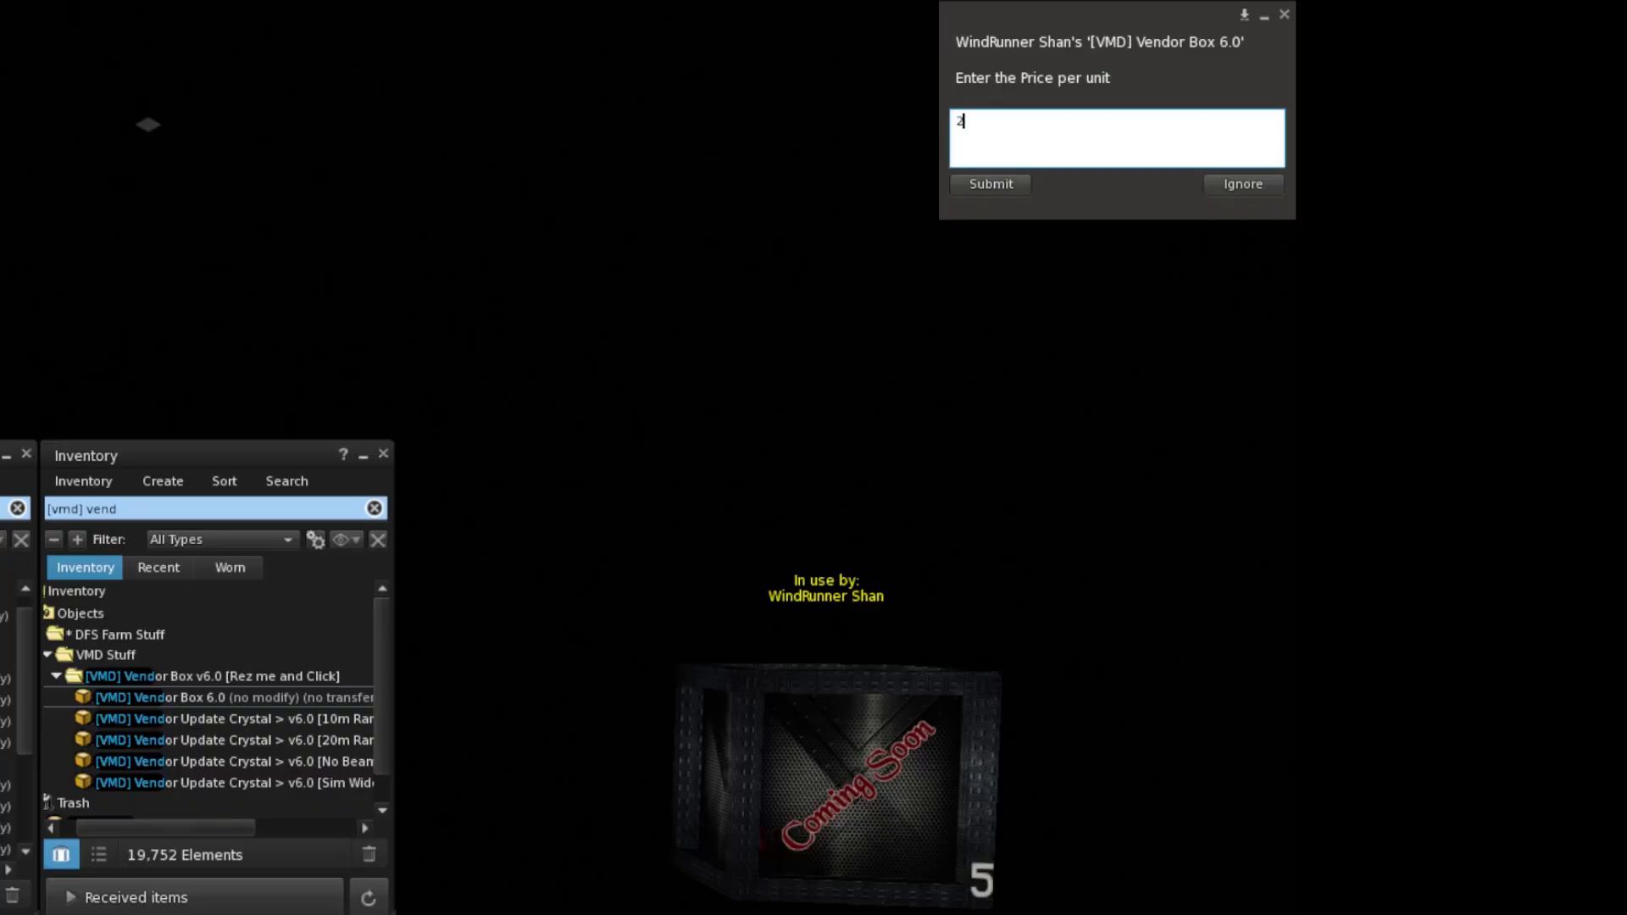
click(990, 186)
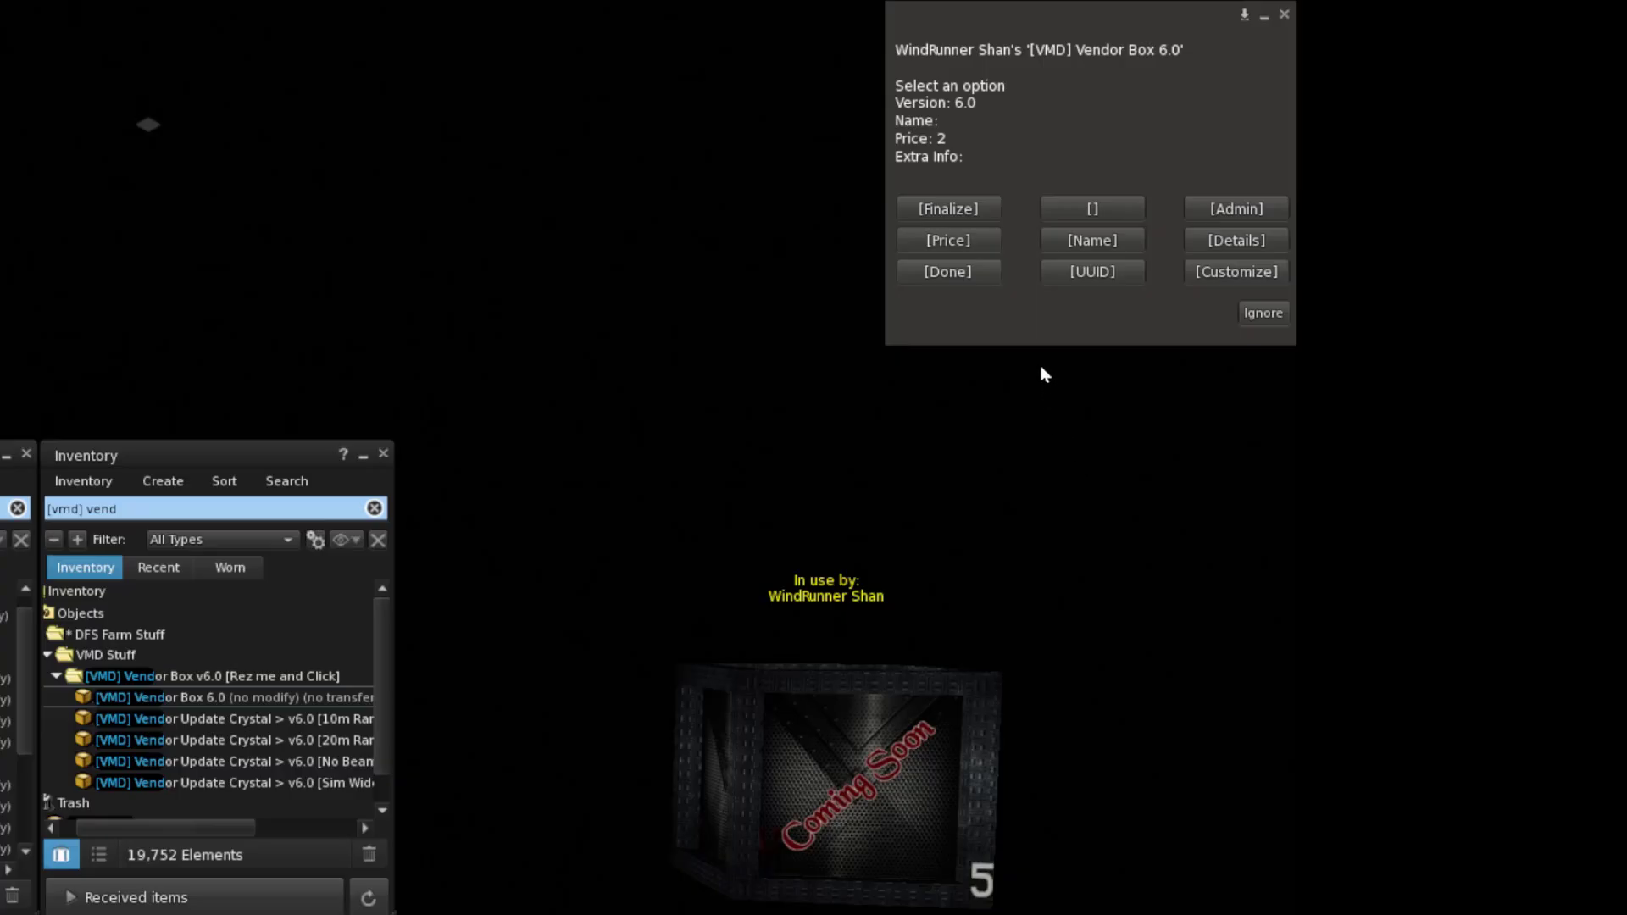
Change the vendor box's texture theme to VMD_PERSONAL in its customization options
click(1224, 270)
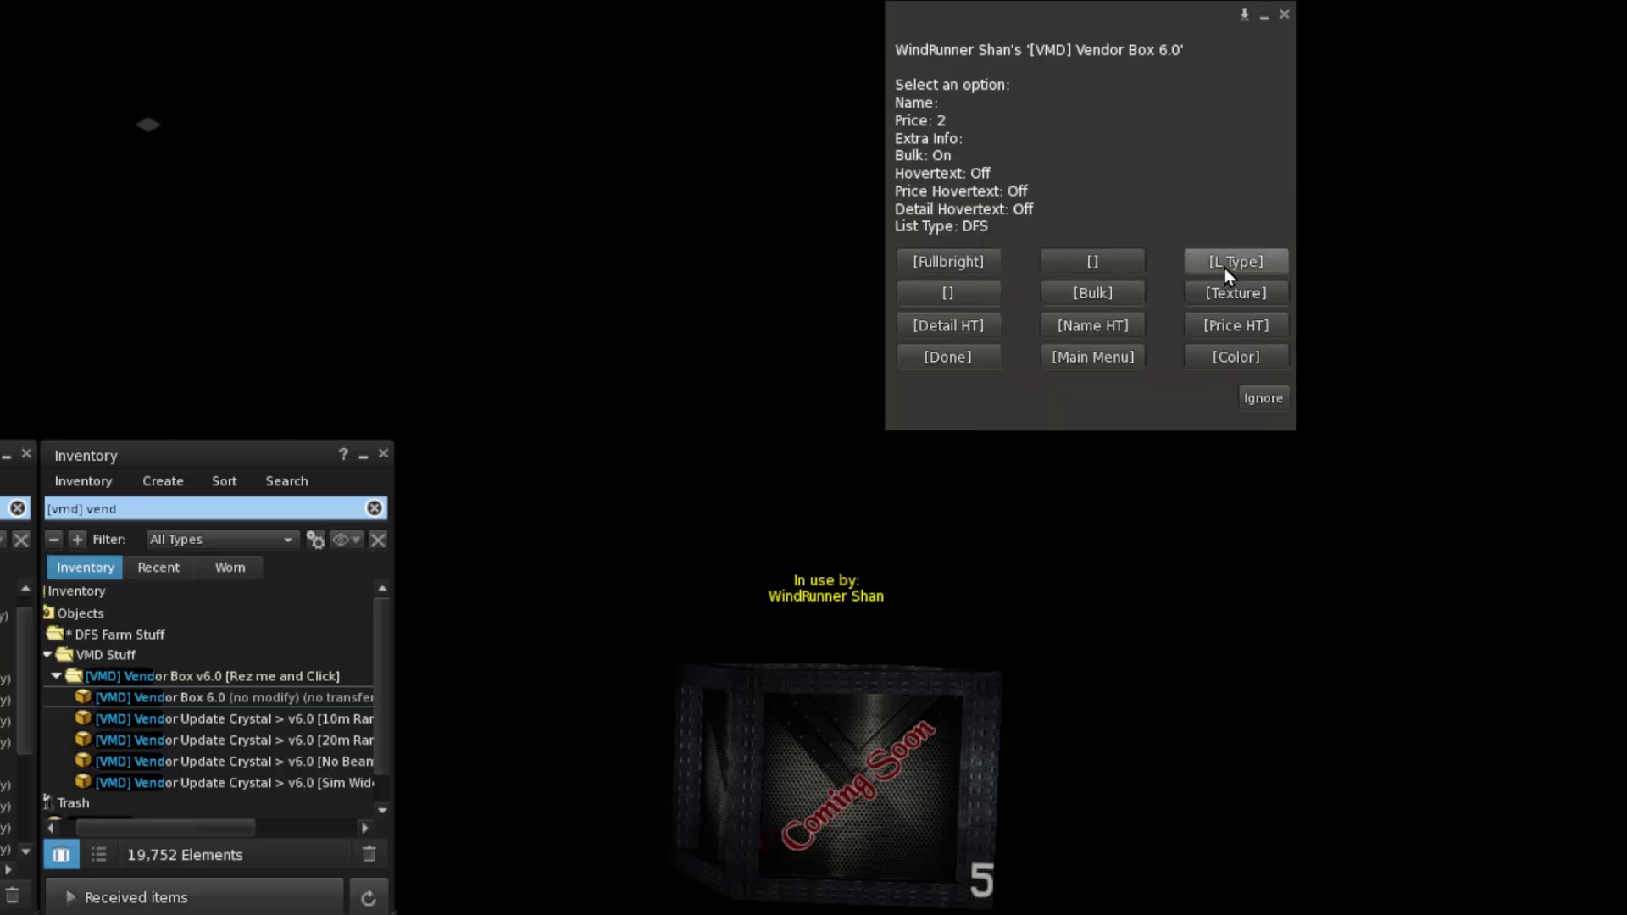
click(1228, 292)
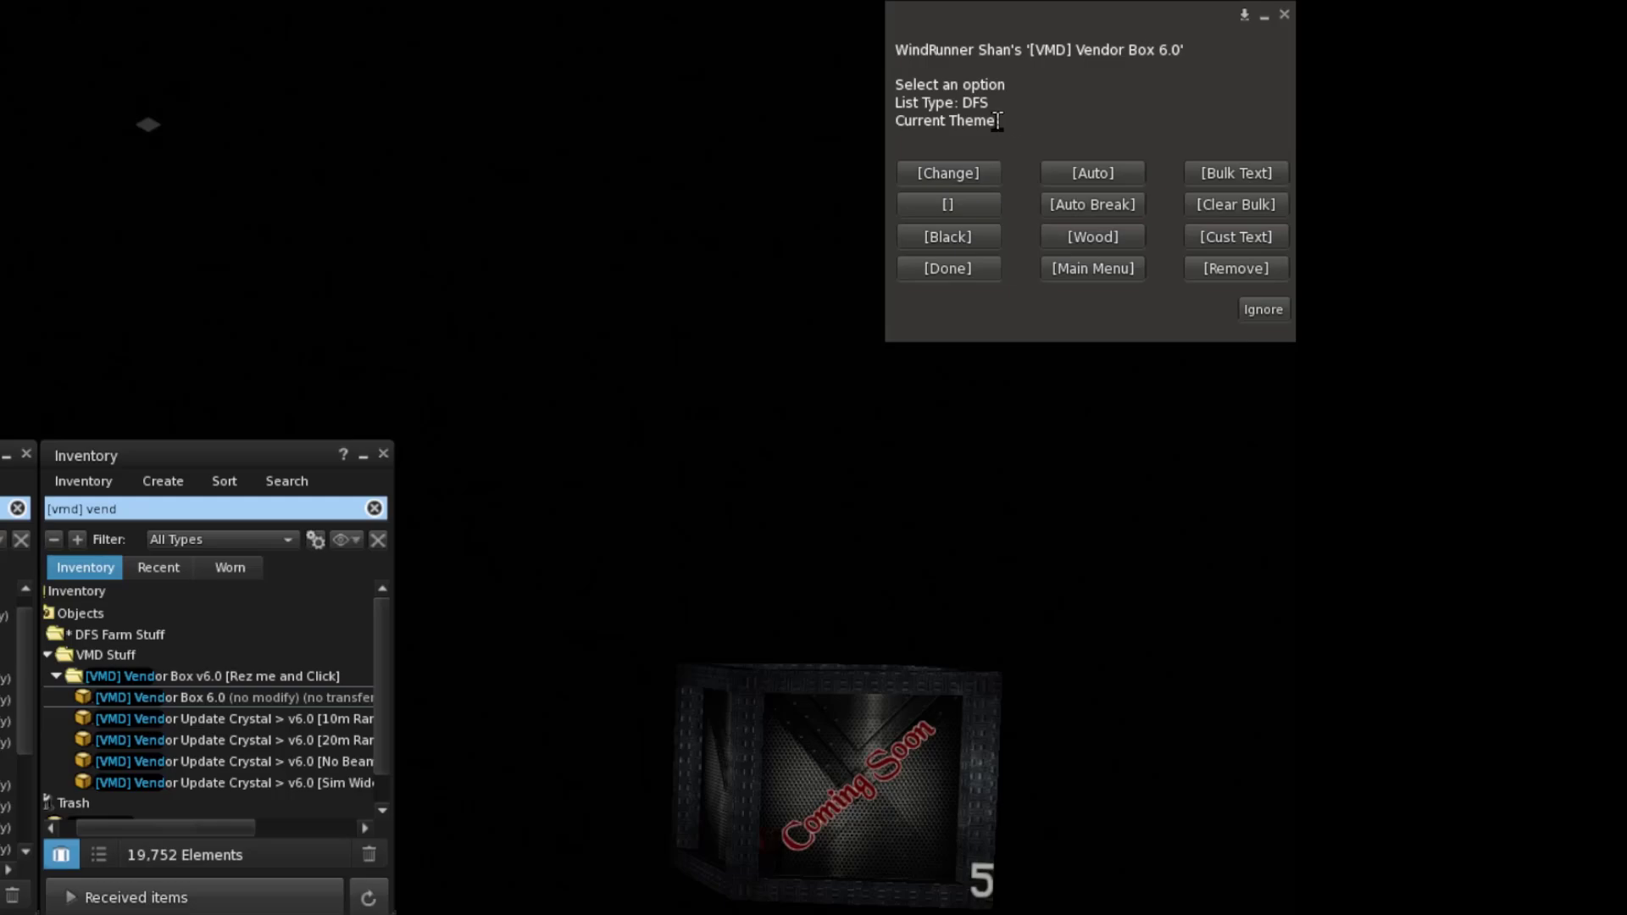
drag(997, 121, 890, 121)
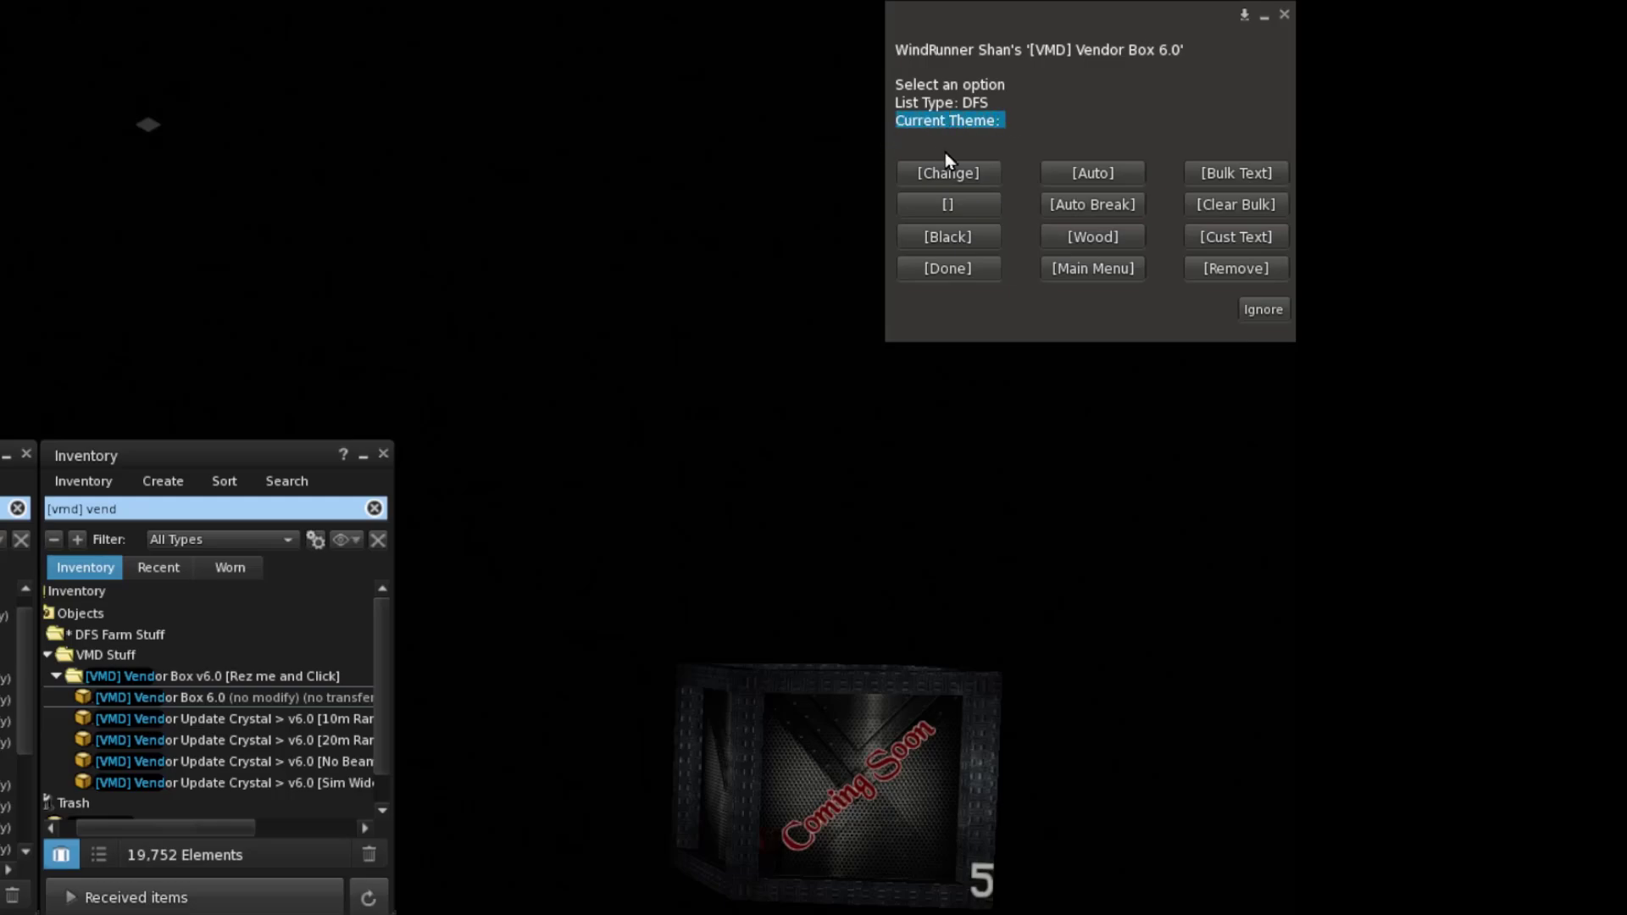
click(1037, 137)
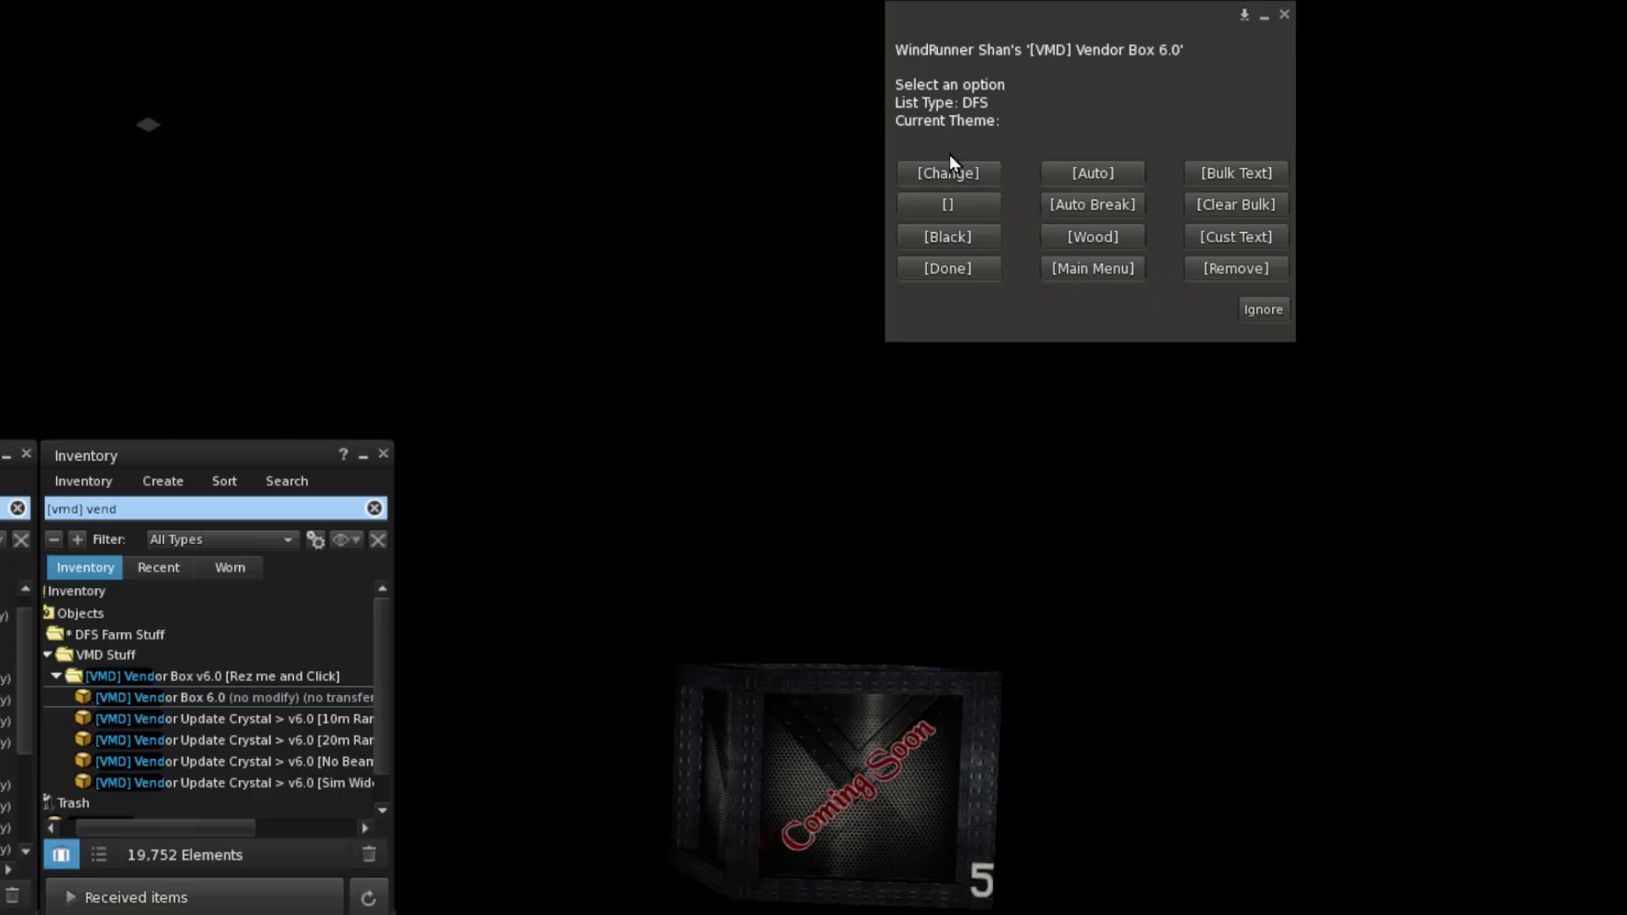
click(937, 180)
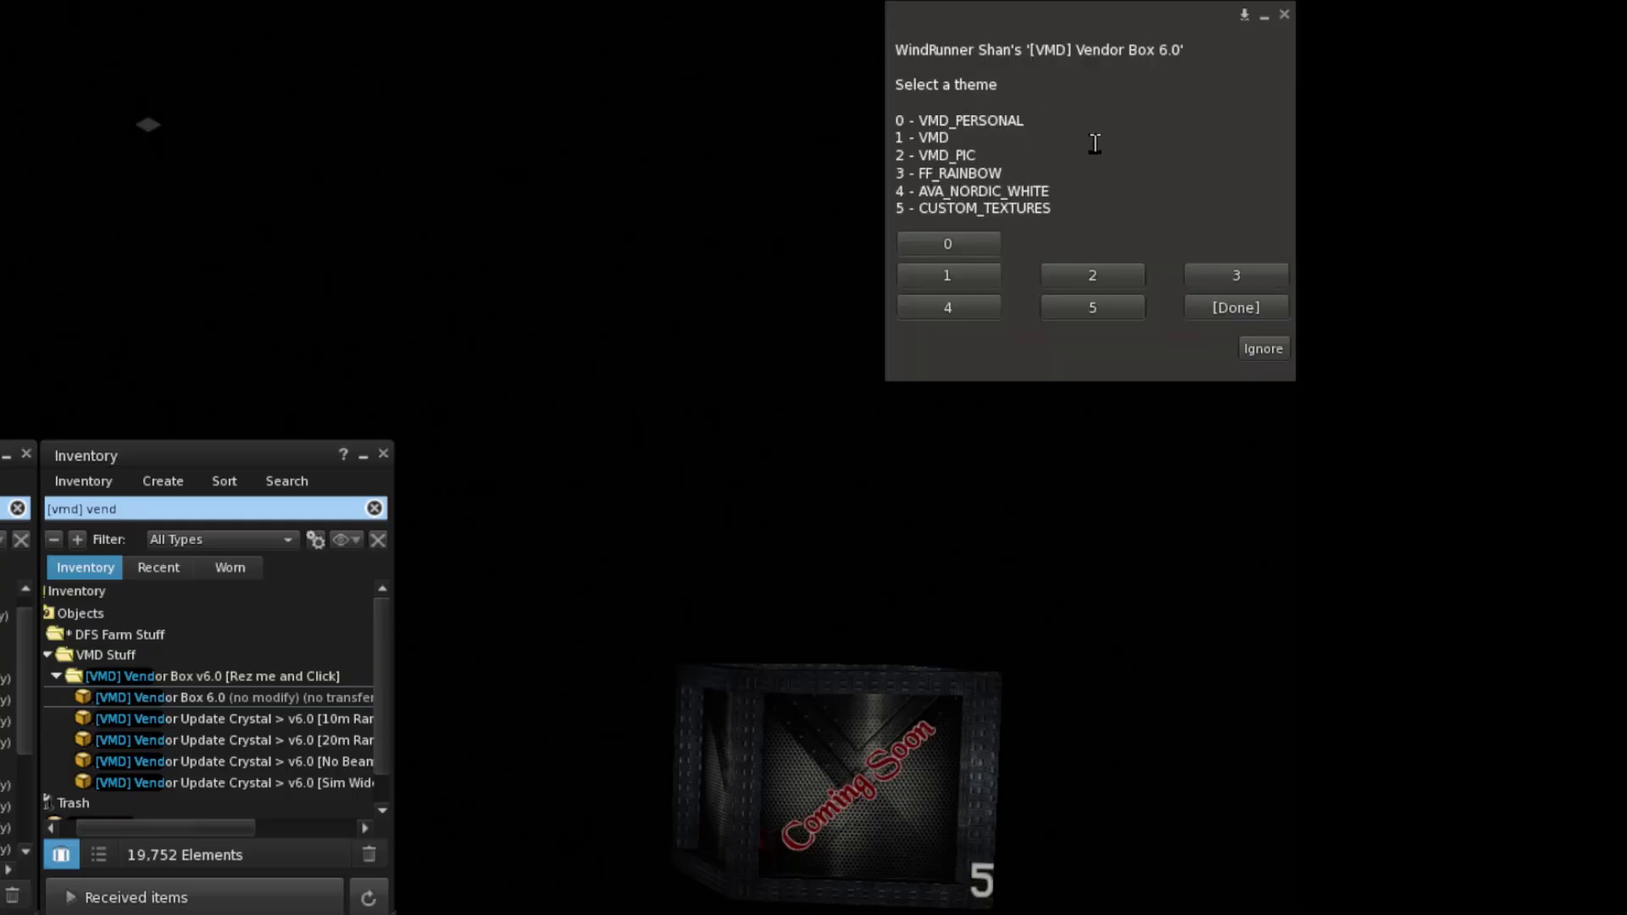
drag(1043, 120, 894, 120)
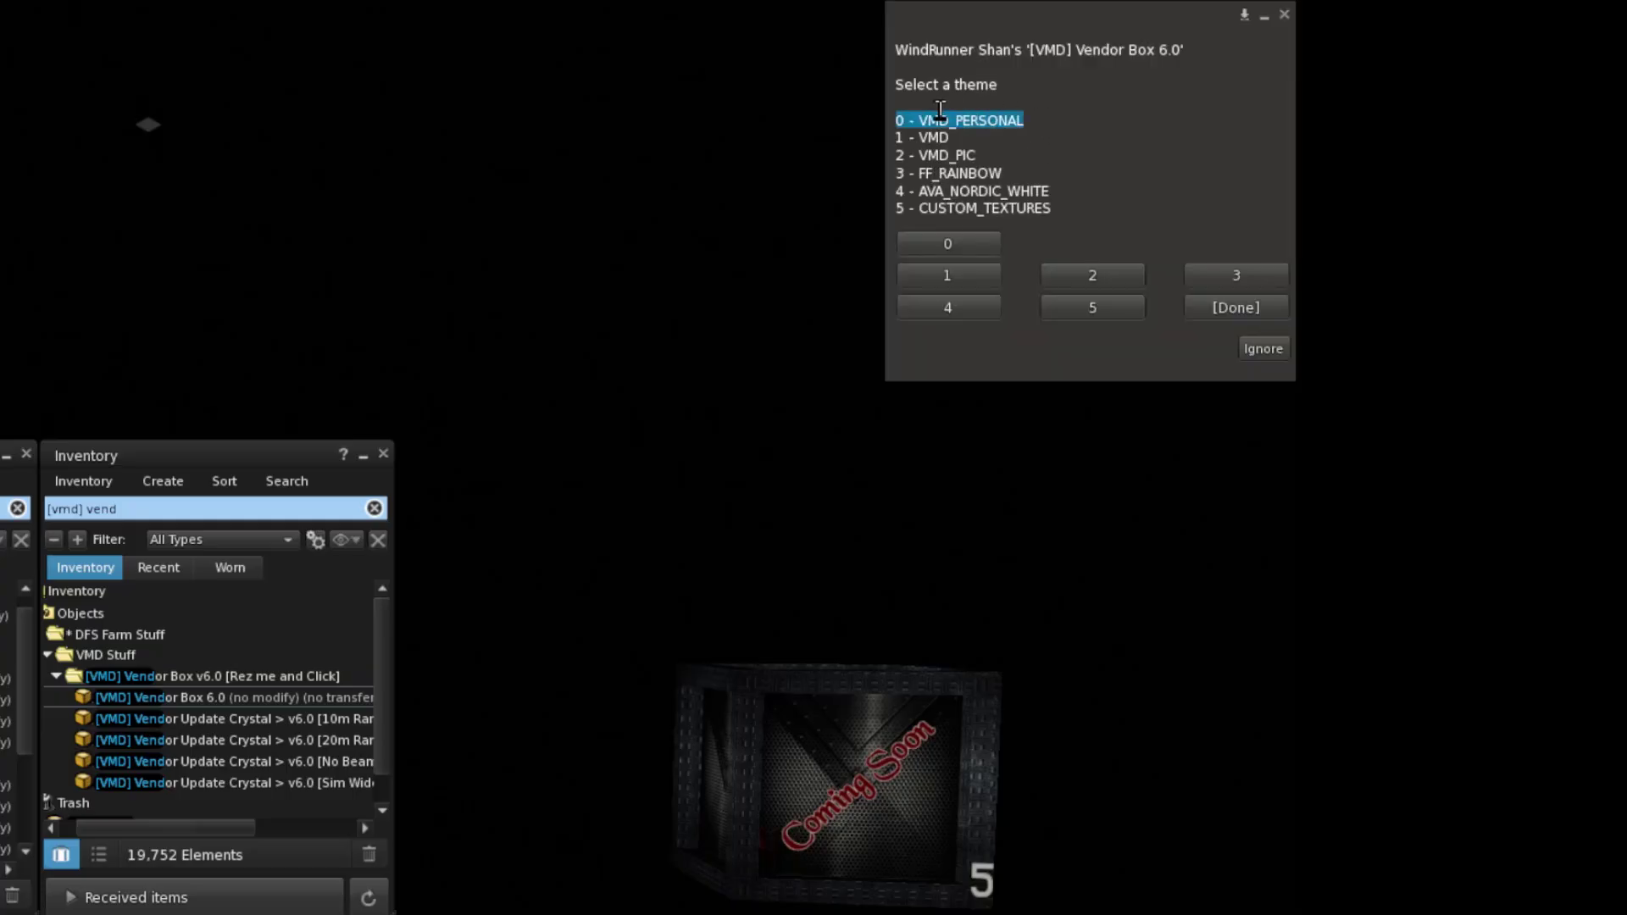
click(1071, 145)
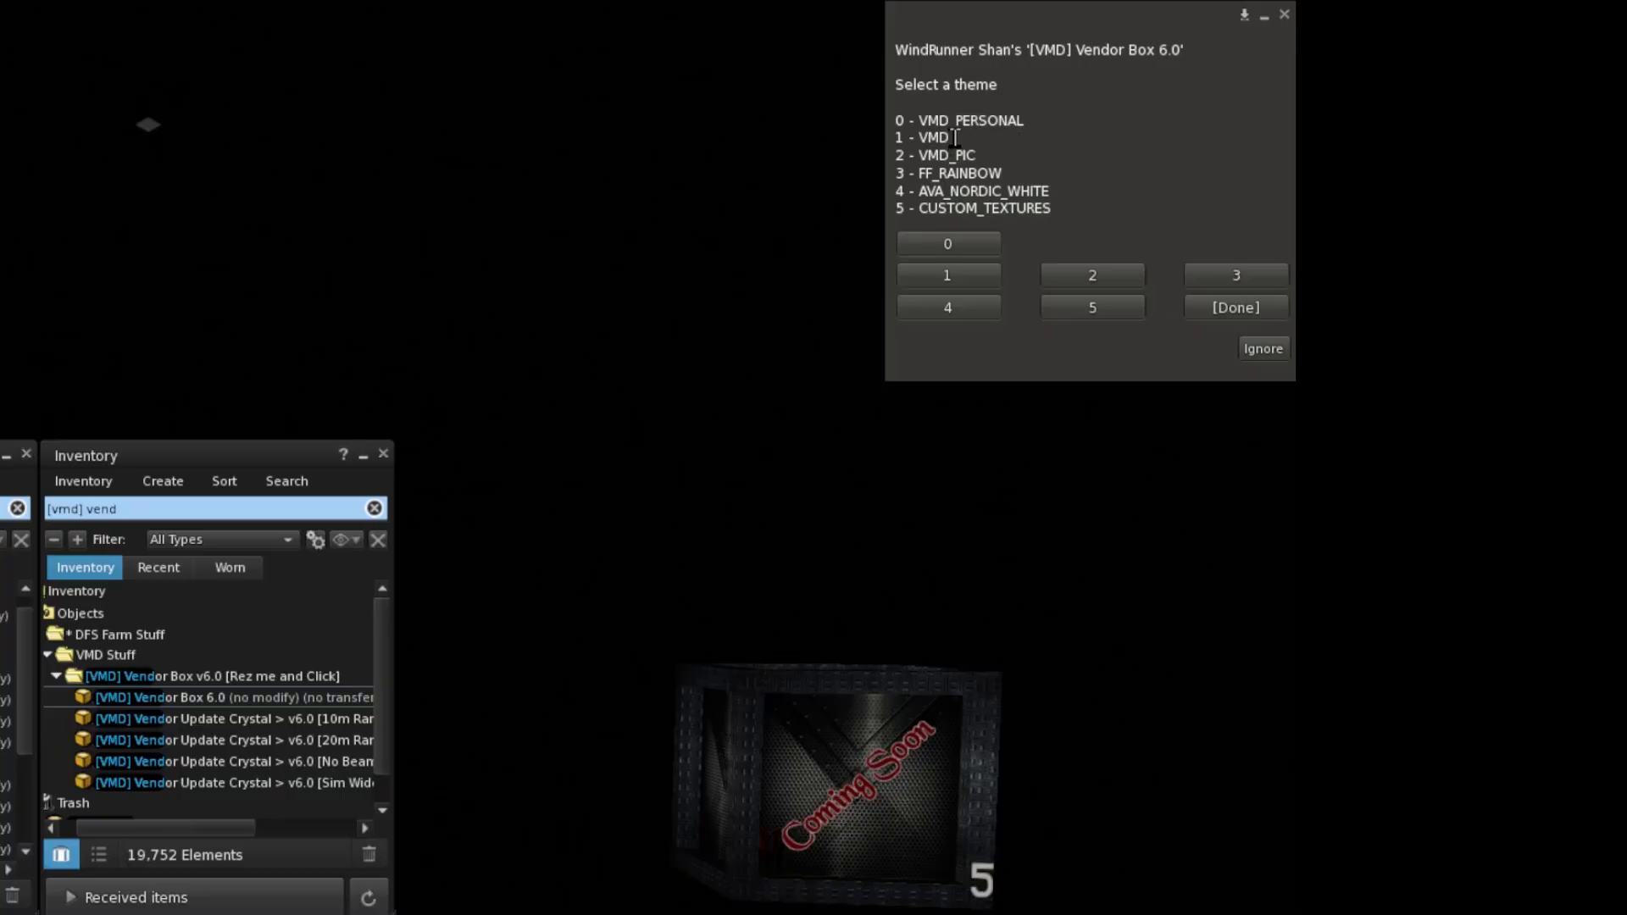
drag(950, 138, 888, 155)
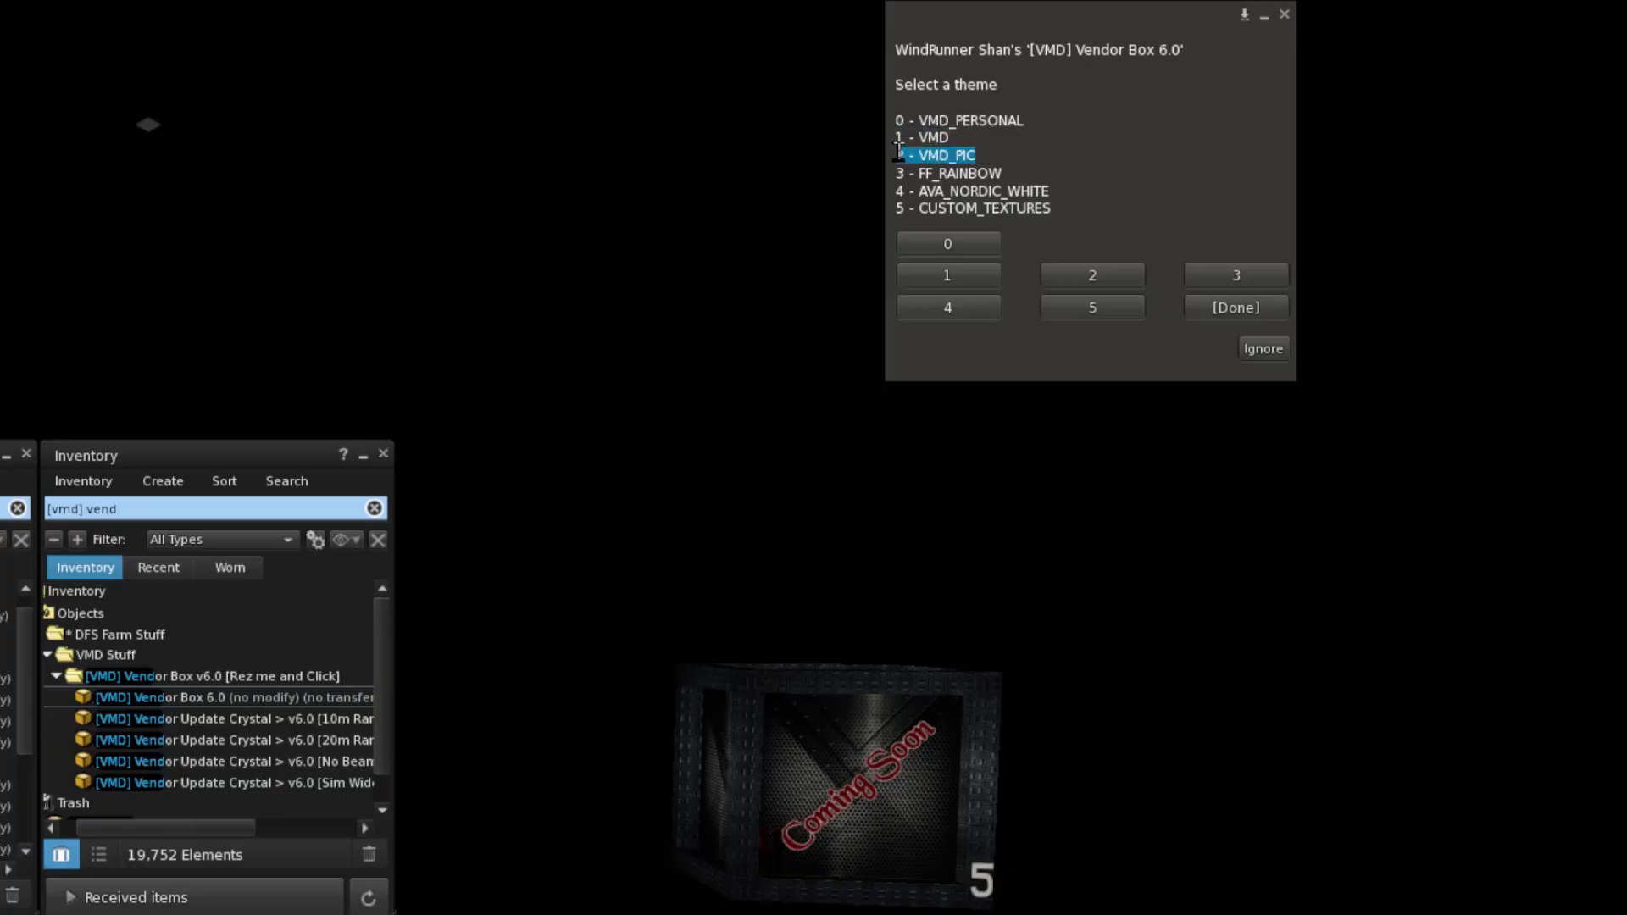
click(1034, 147)
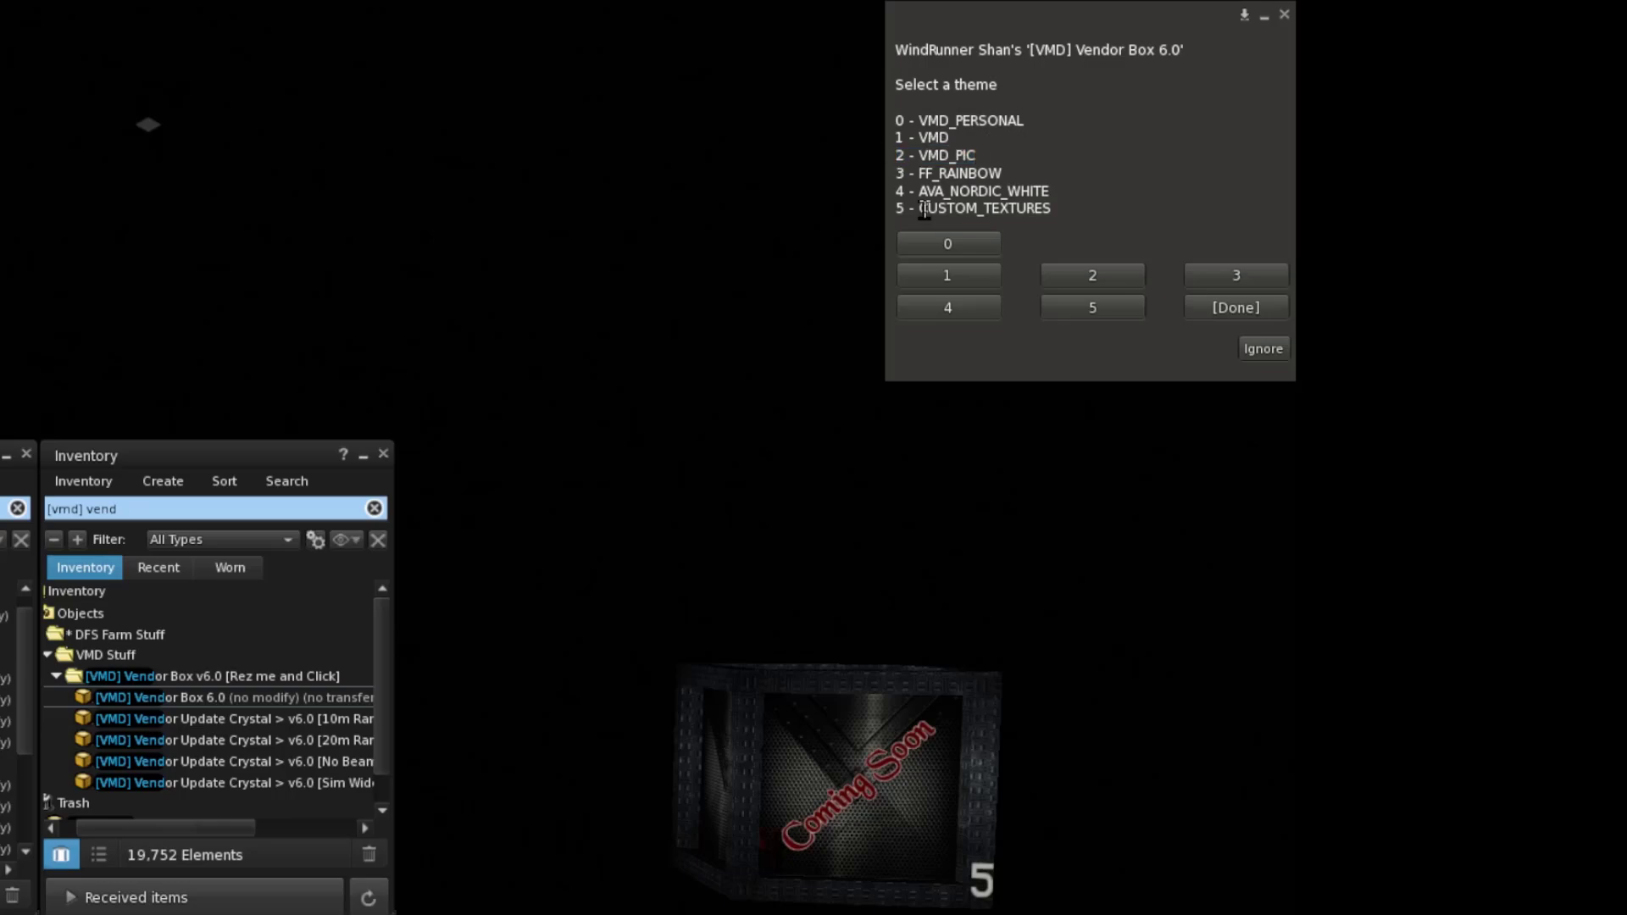
click(942, 246)
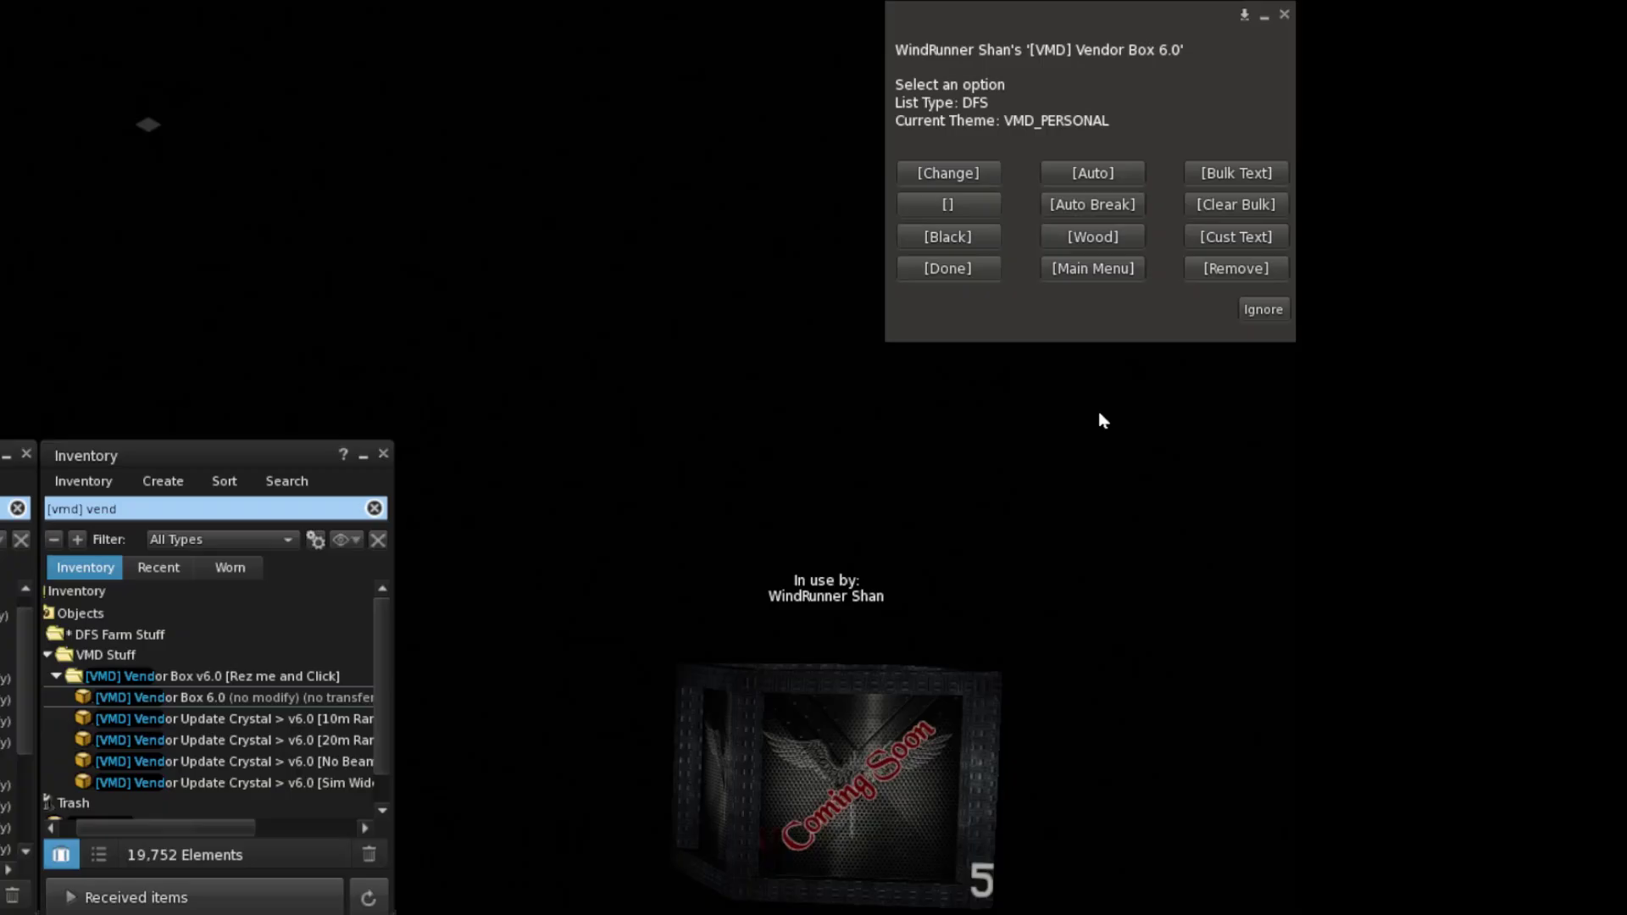
Apply the automatic texture selection for the loaded product and finalize the vendor box
click(1108, 178)
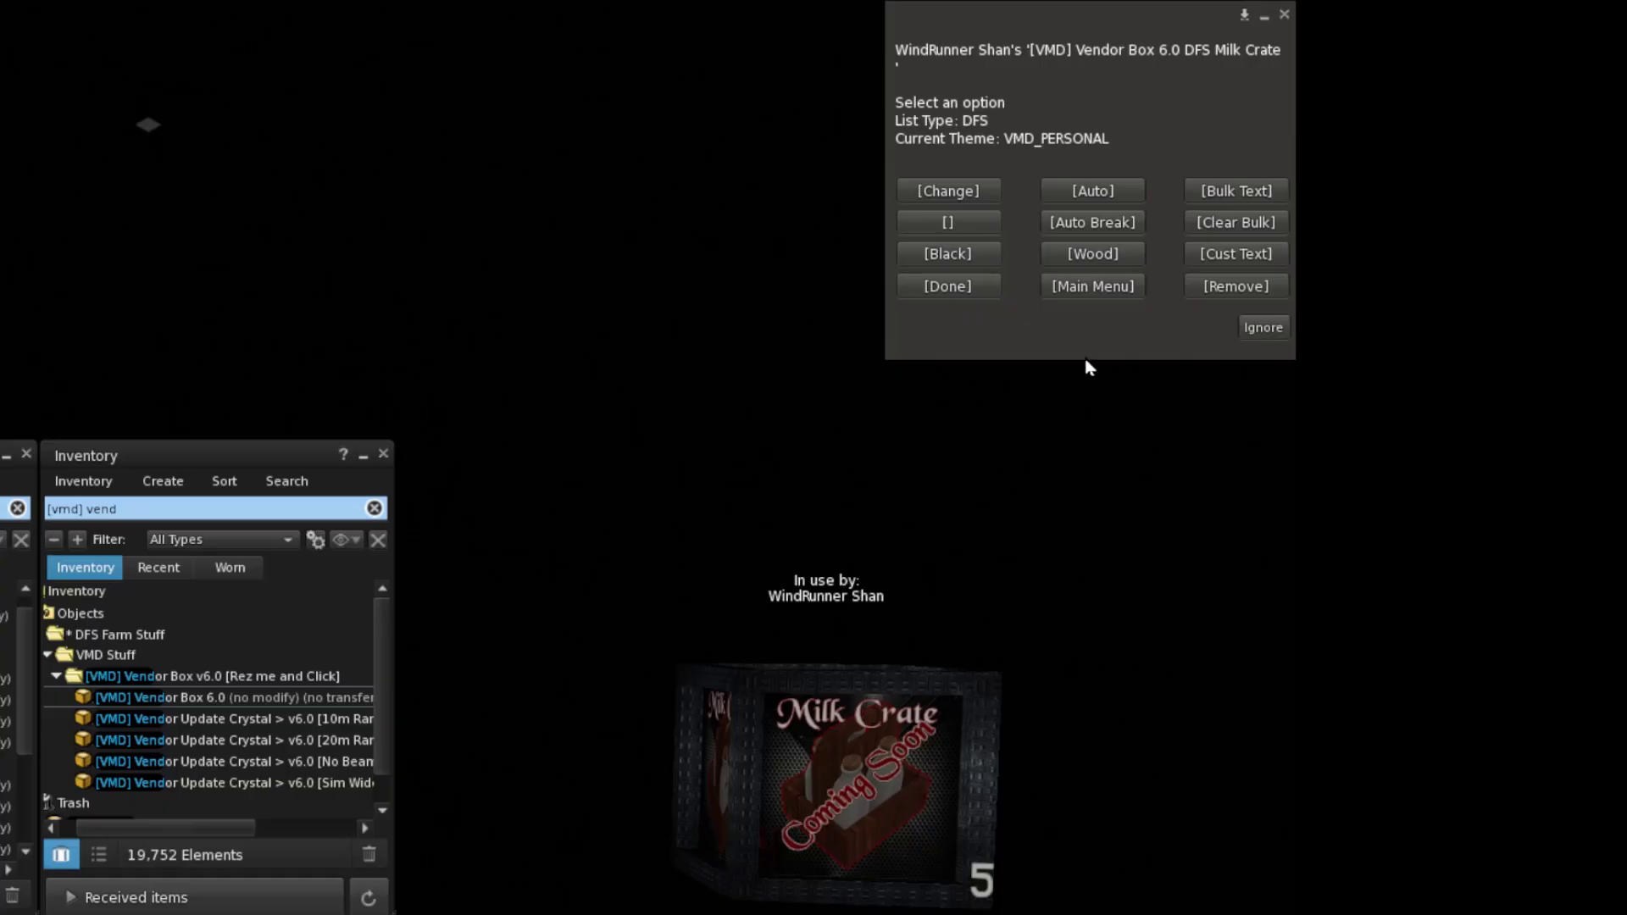
click(1091, 291)
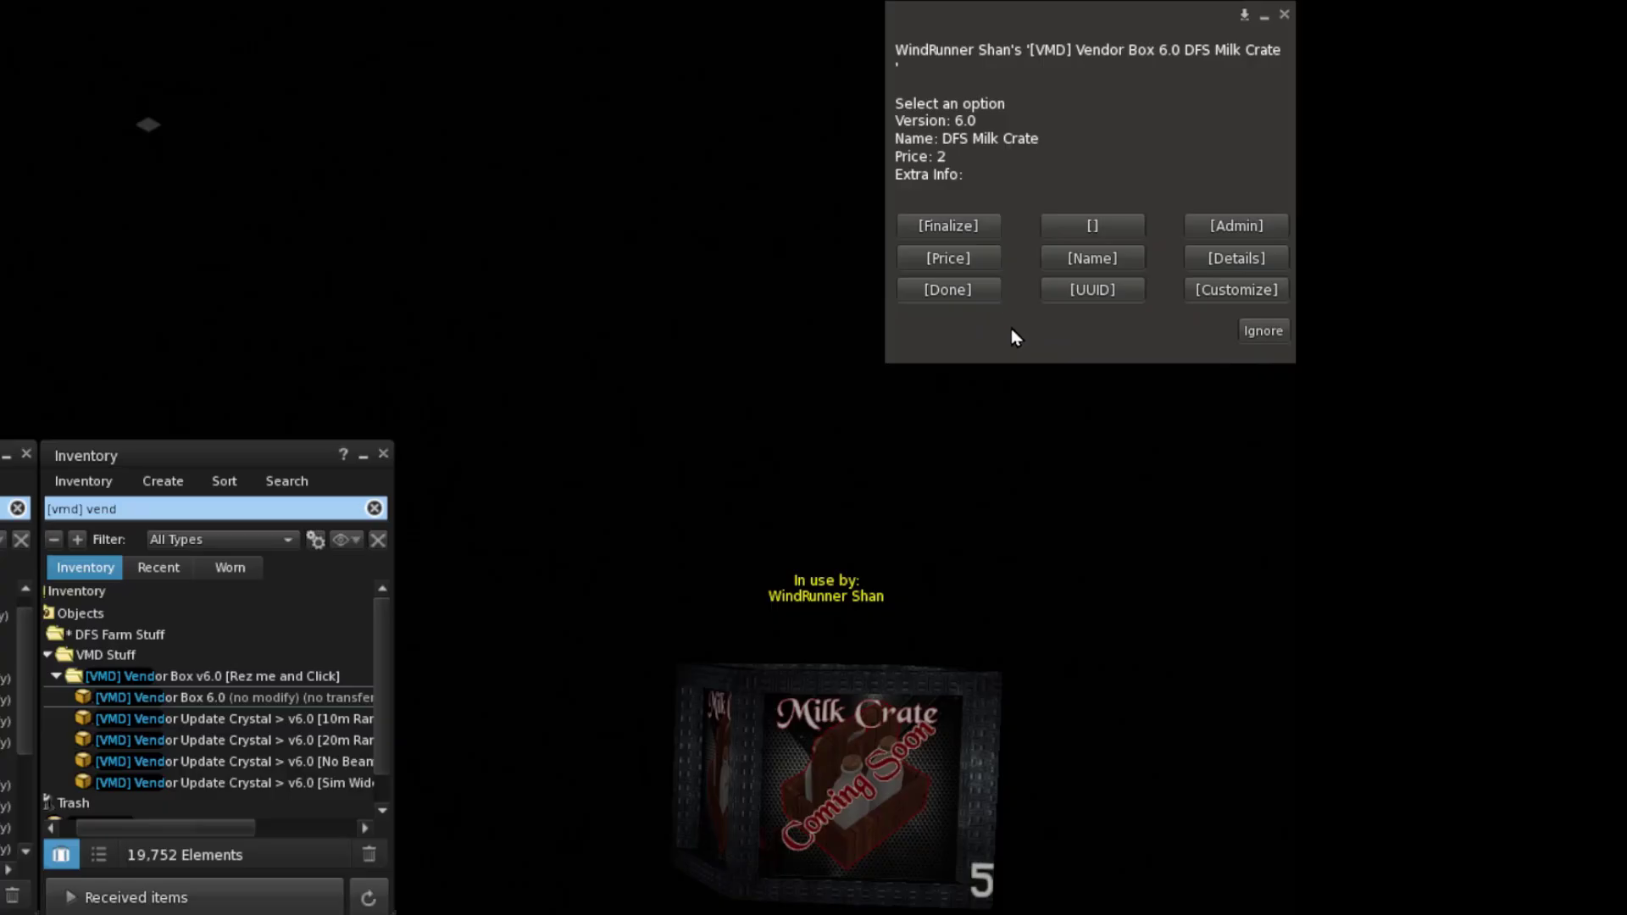
click(959, 227)
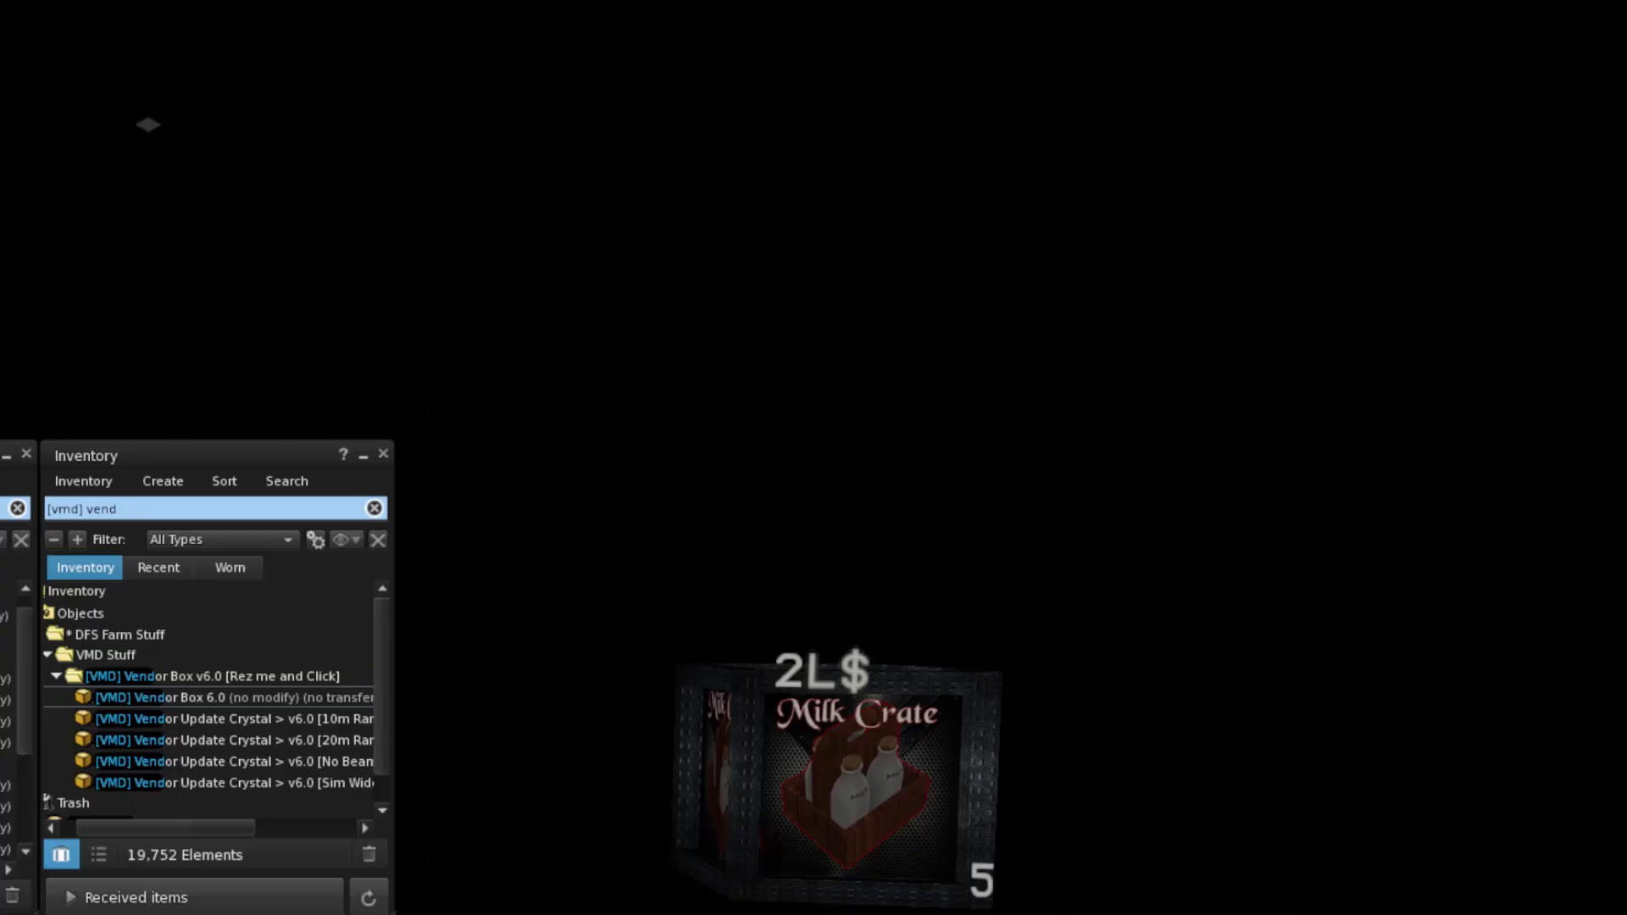
Check the payment amounts offered by the Milk Crate vendor and cancel without paying
click(838, 809)
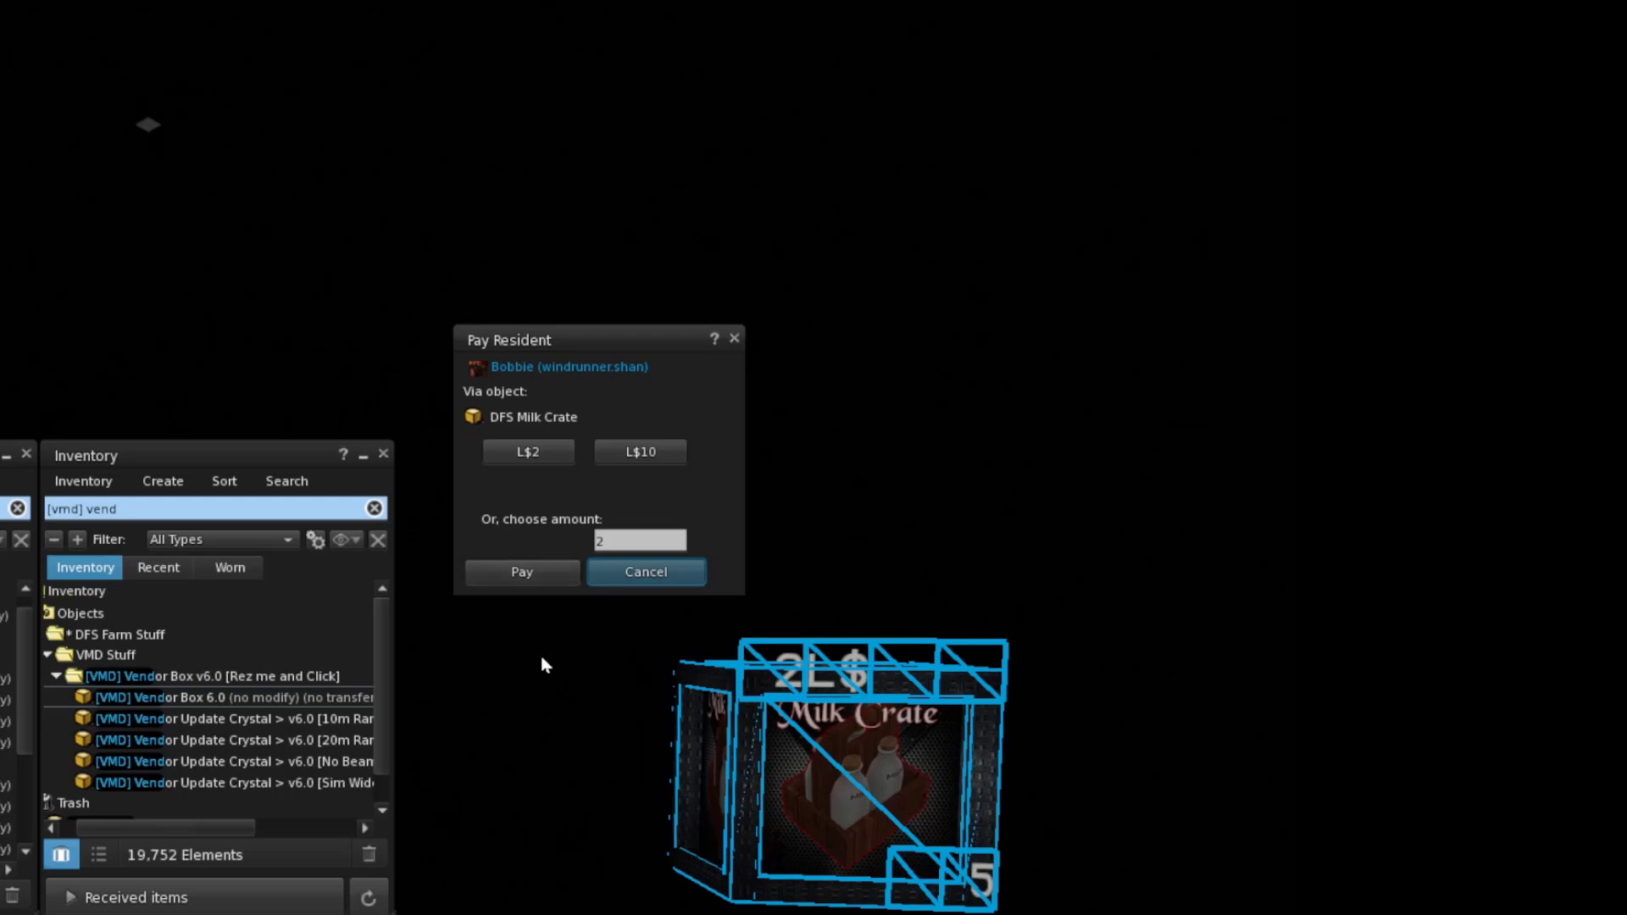
click(651, 574)
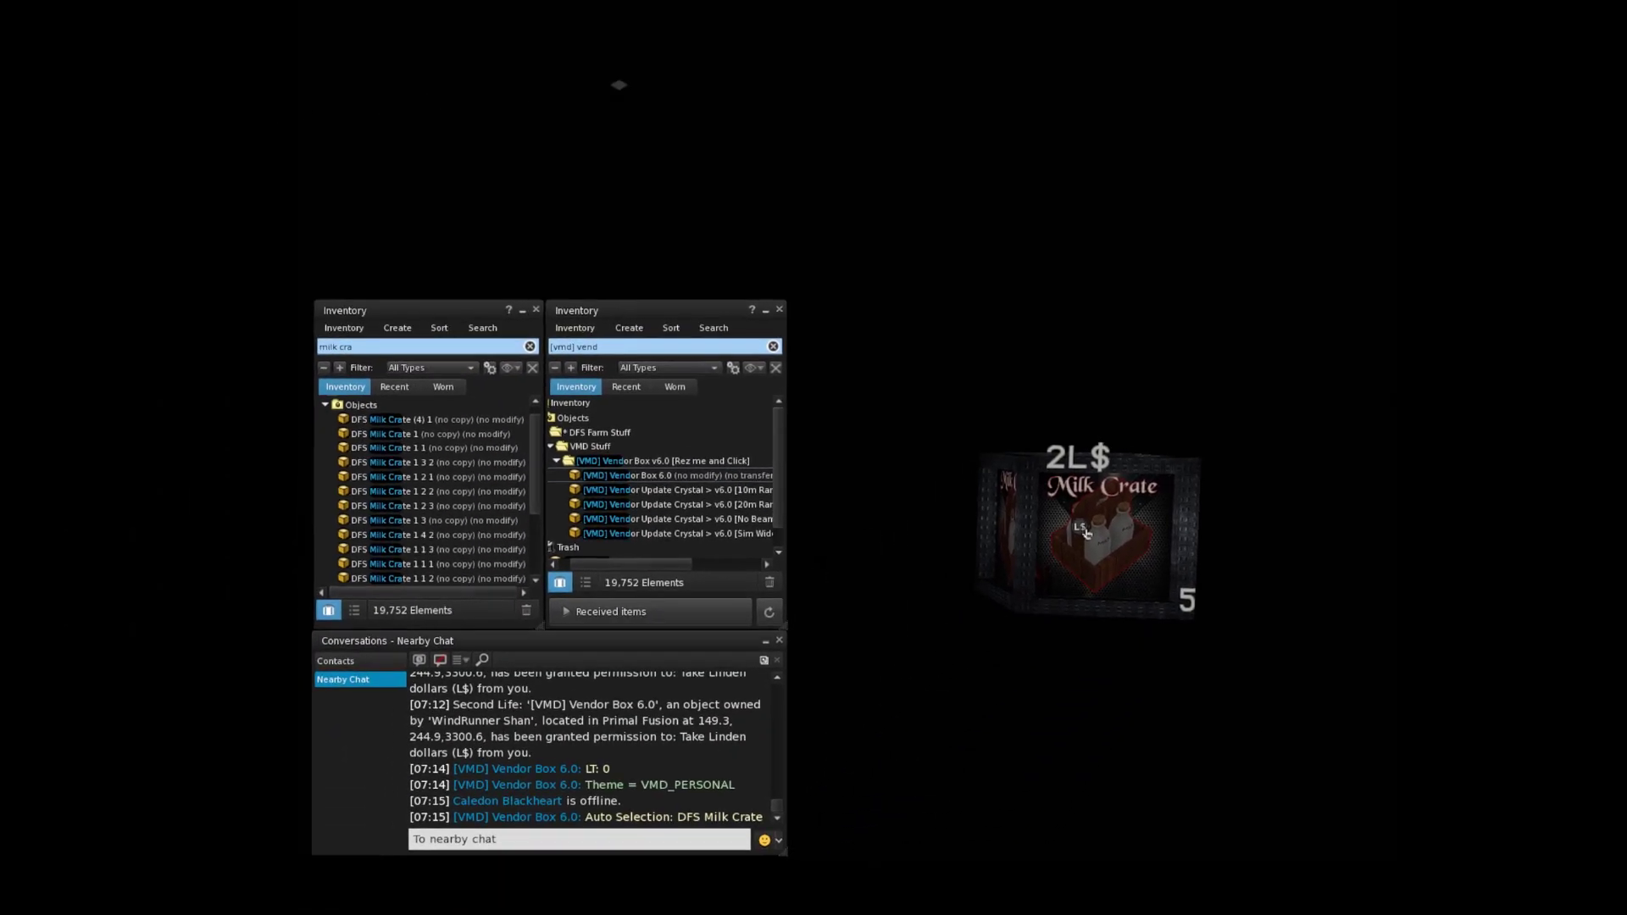
Bring up the Milk Crate vendor's options again and take it offline
right_click(1085, 531)
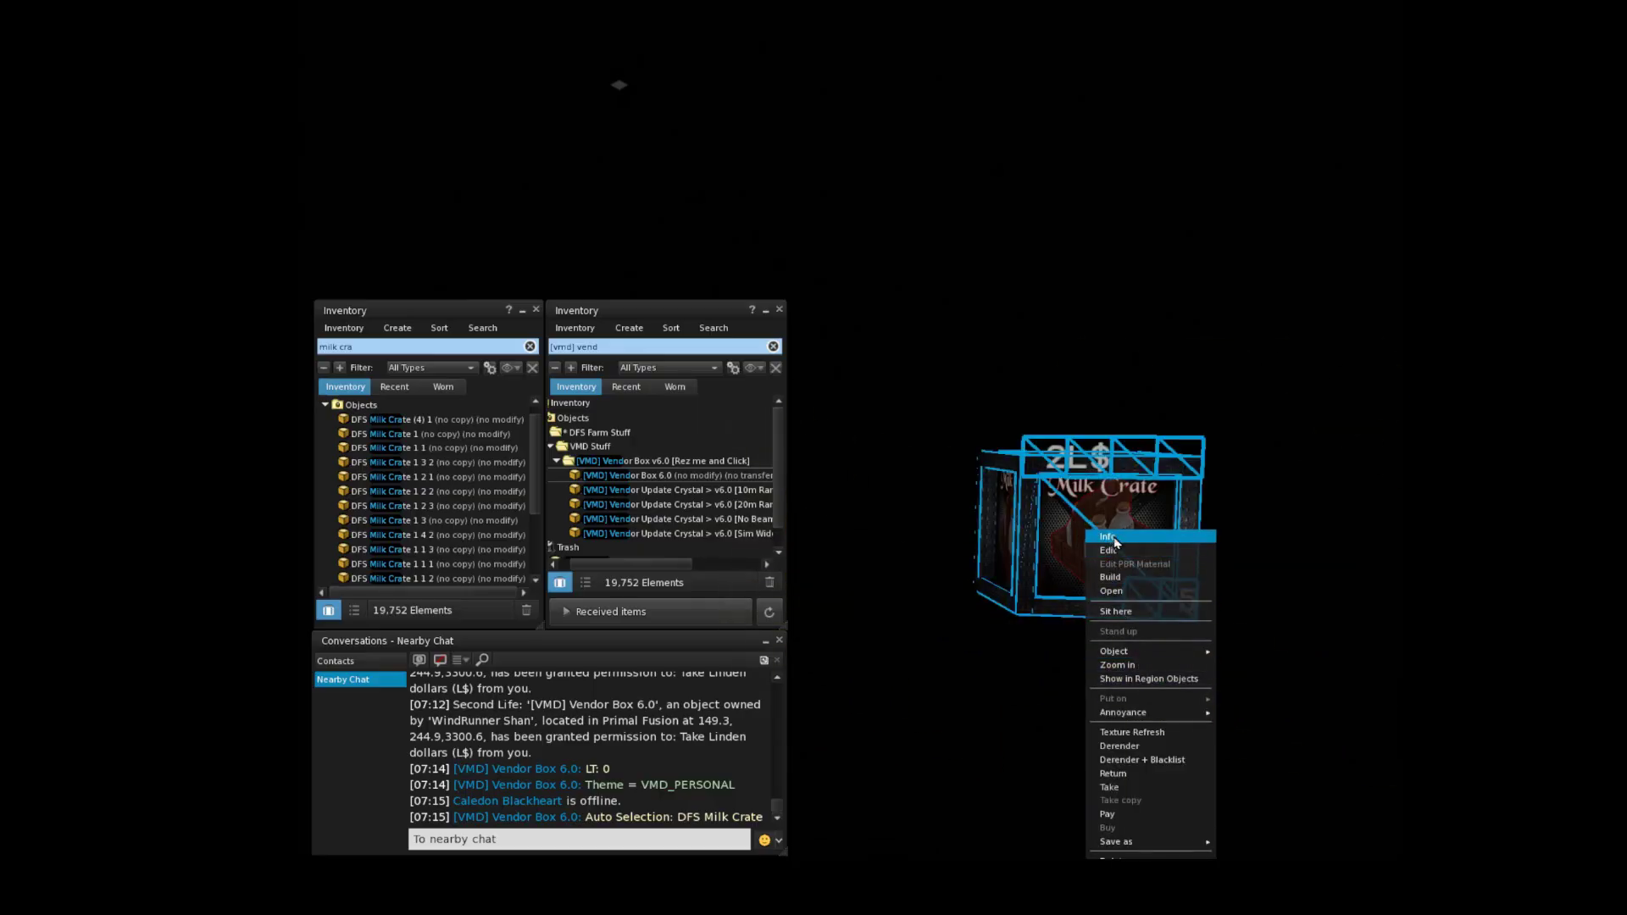
click(1112, 539)
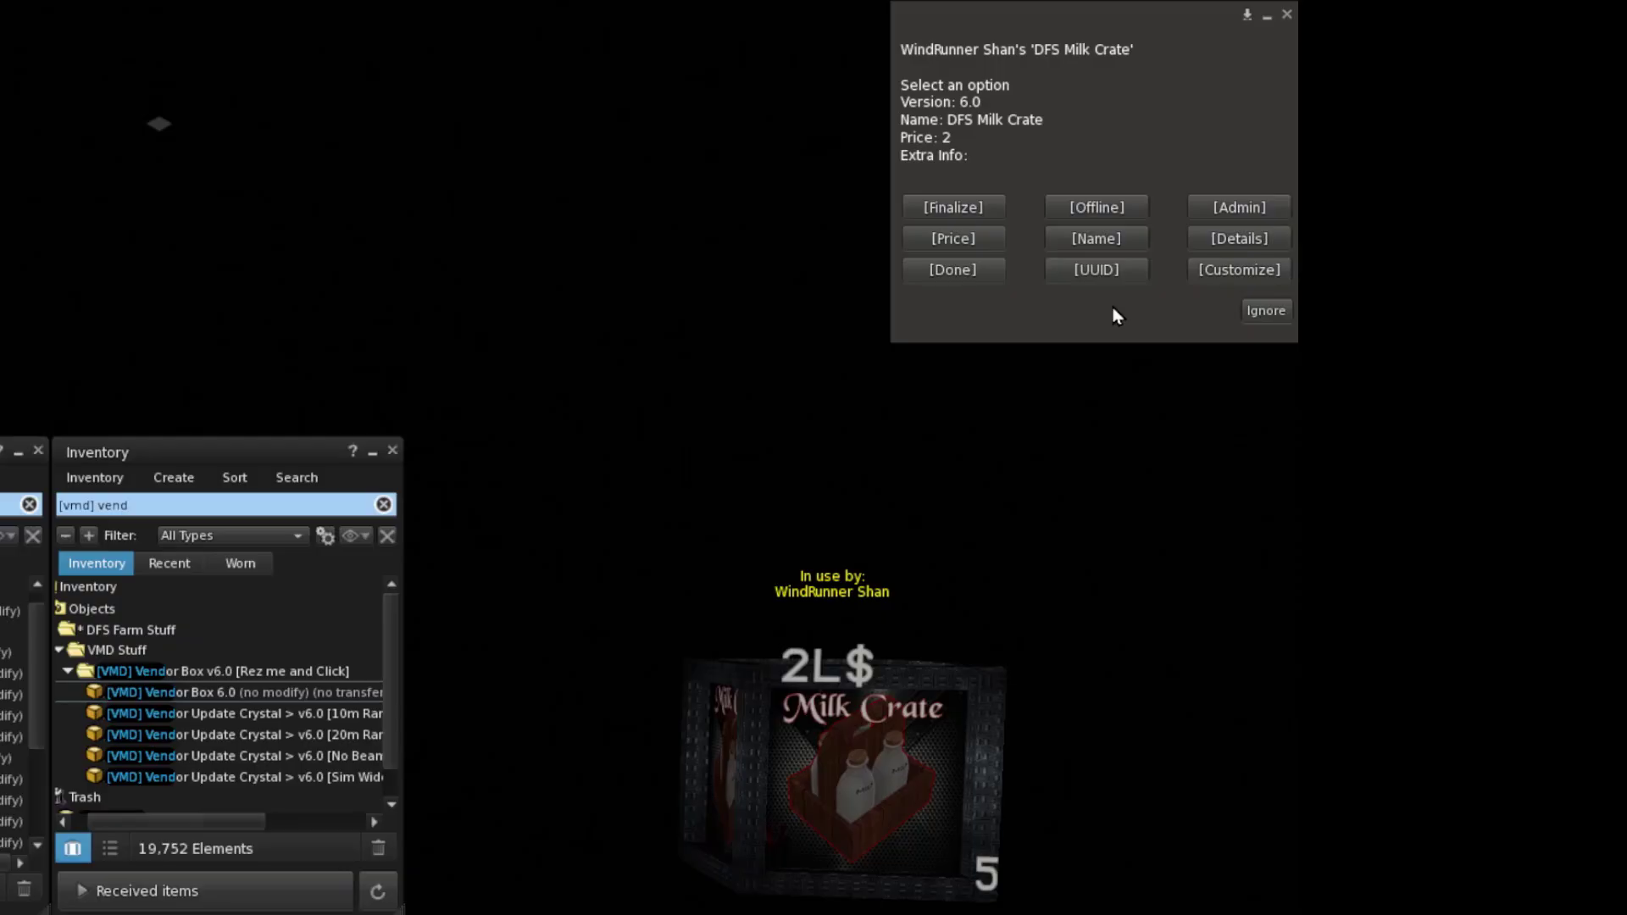
click(1100, 208)
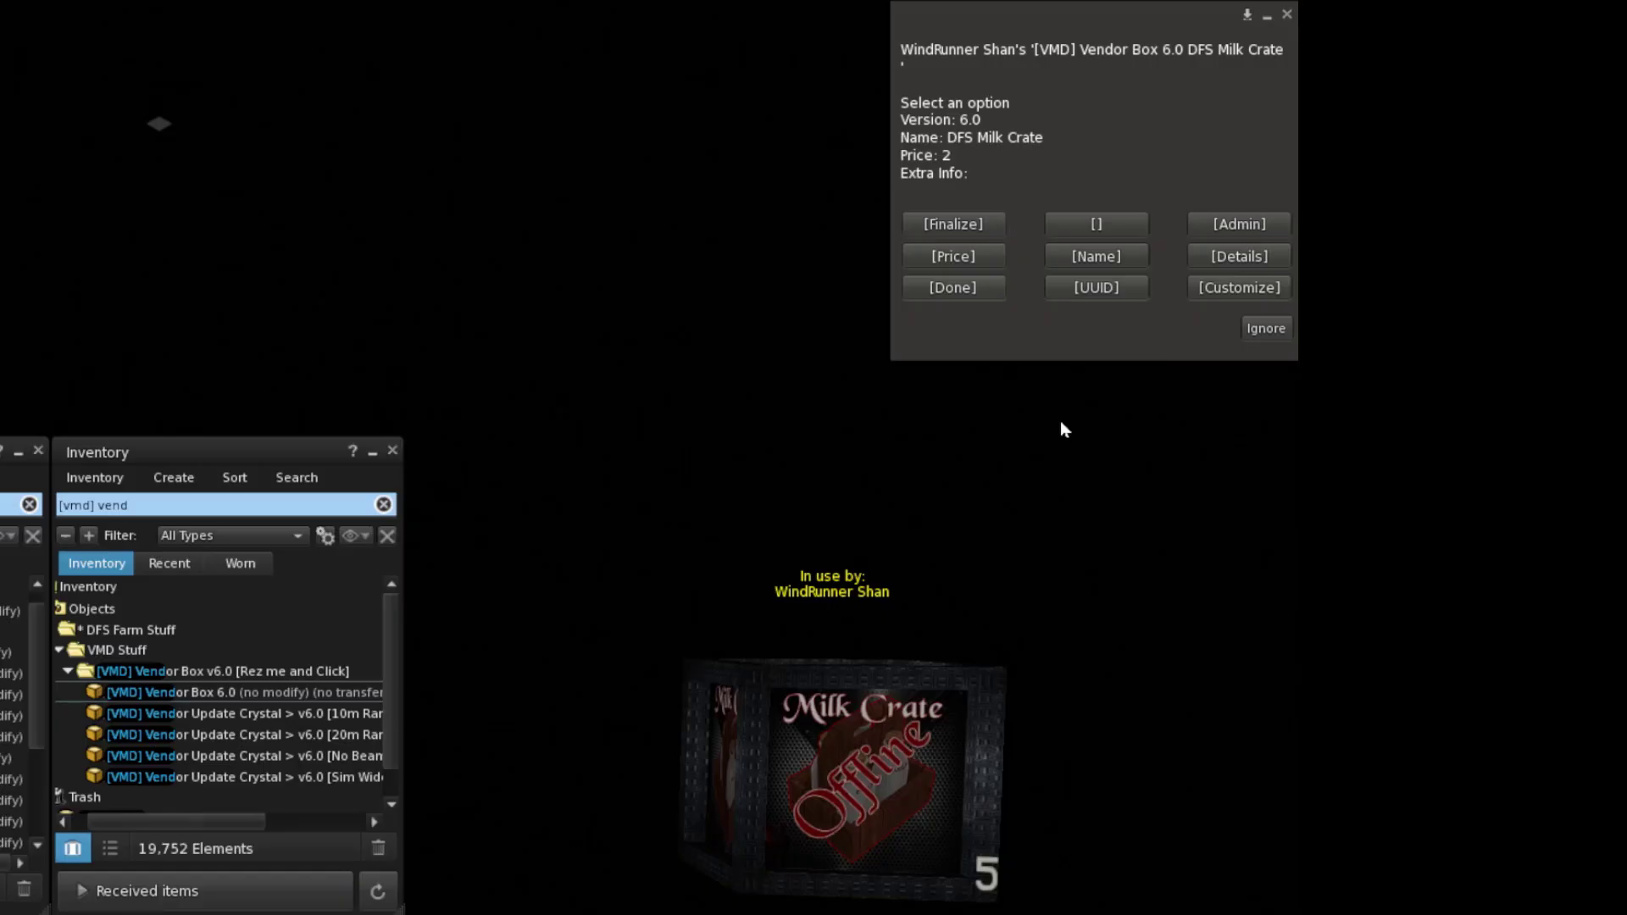
Examine the systems available as list type in the vendor's customization options, and close the dialog without choosing one
click(1238, 288)
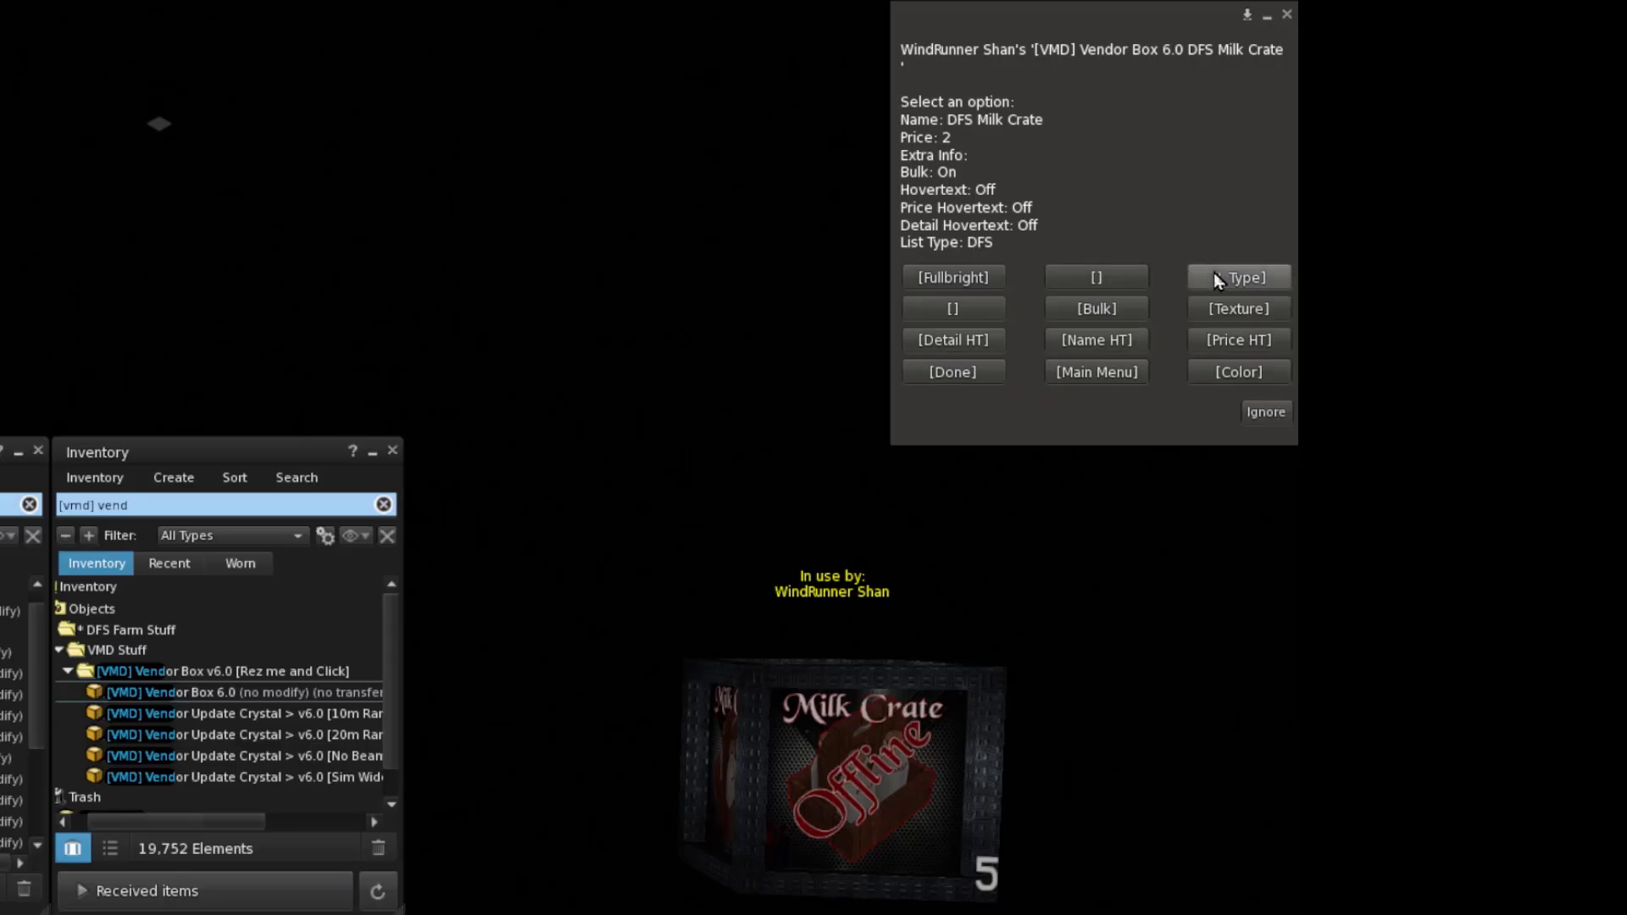
click(1233, 284)
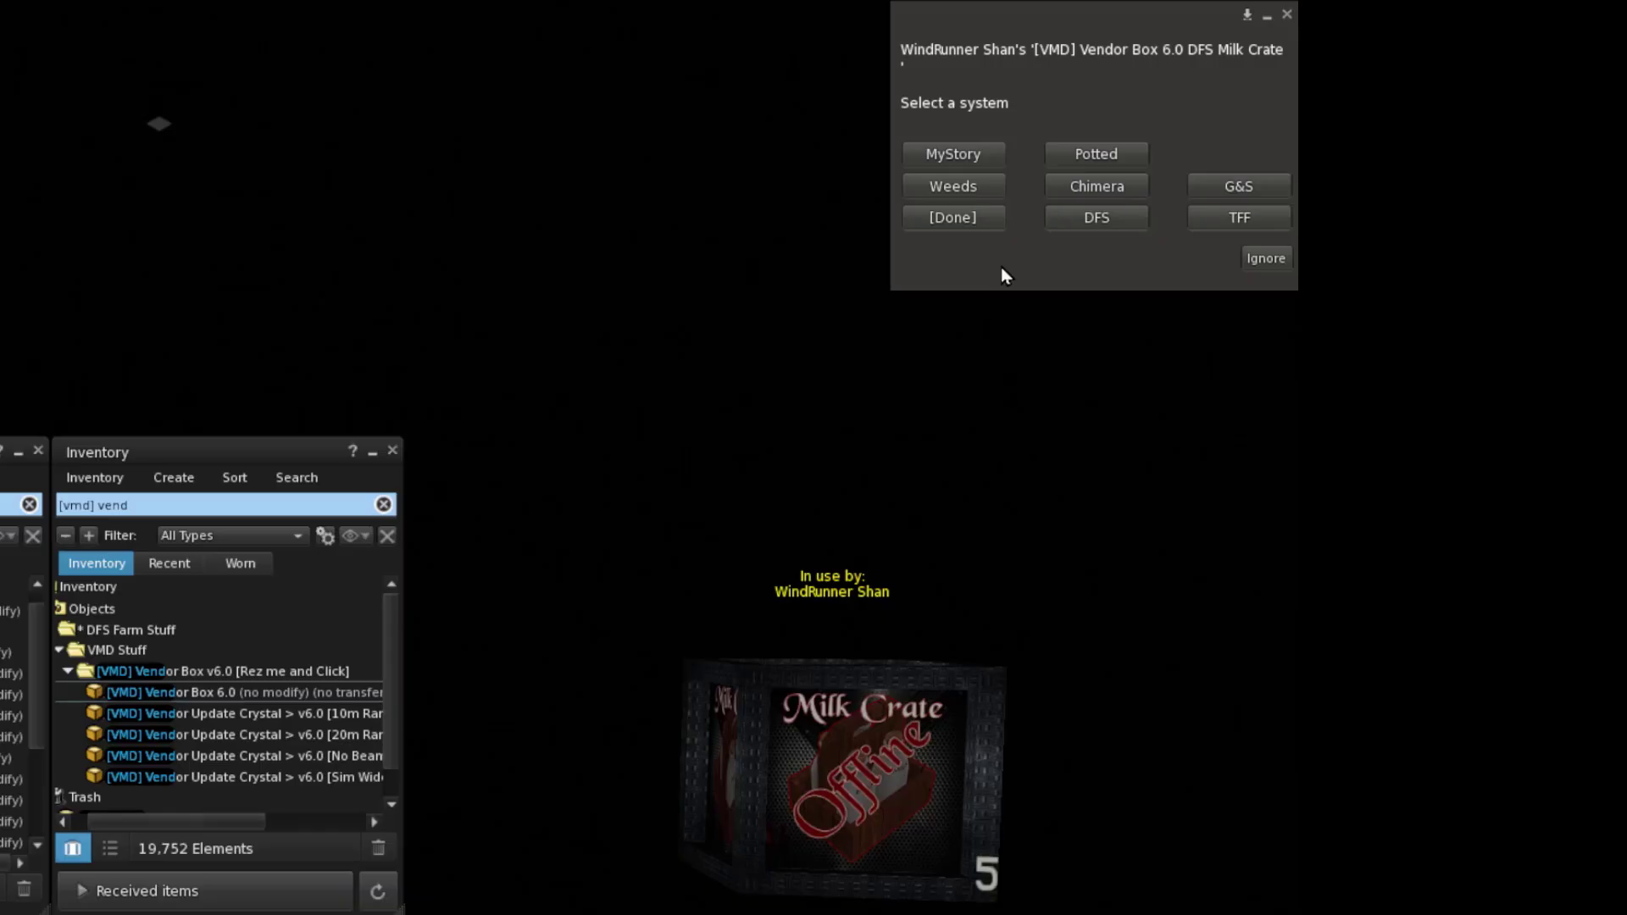
click(949, 222)
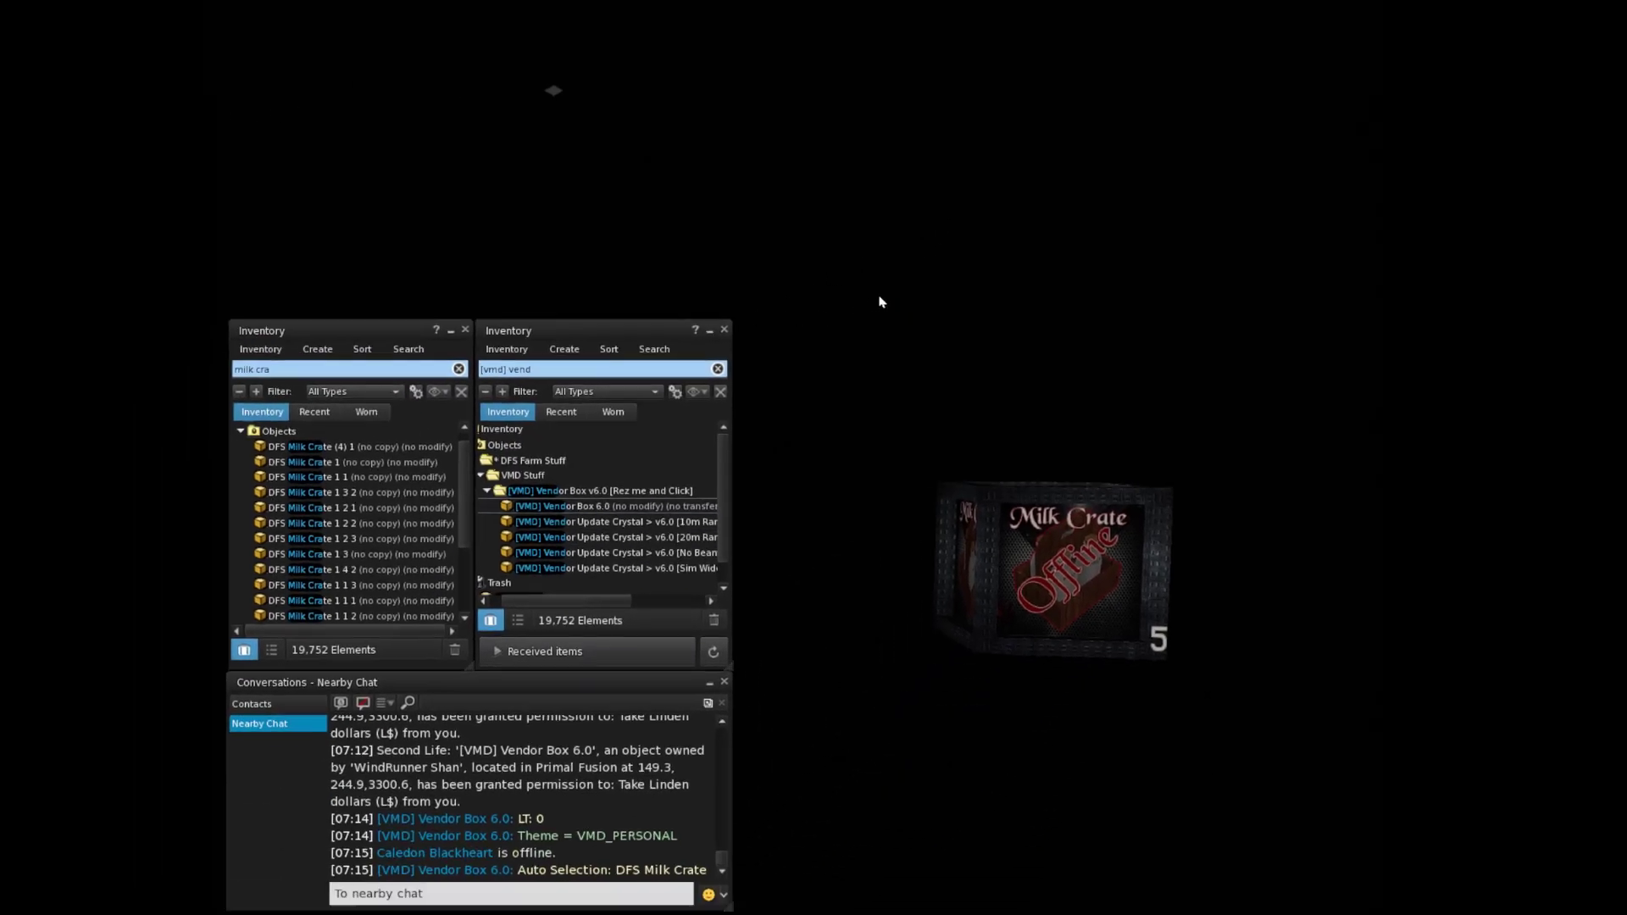